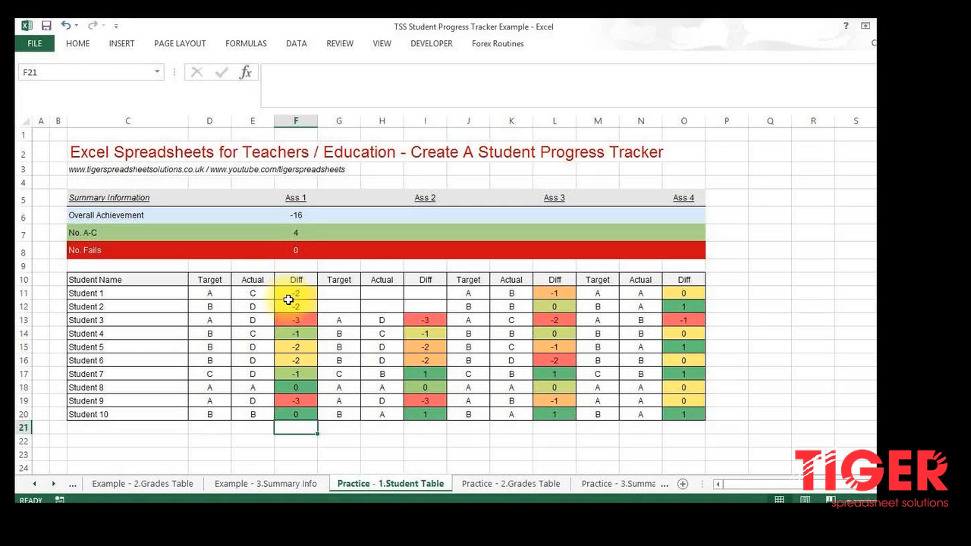
Review Student 1's Diff formula and Ass 1 grades, then move to the empty Ass 2 Target cell G11.
{"action": "left_click", "coordinate": [289, 302]}
{"action": "key", "text": "Down"}
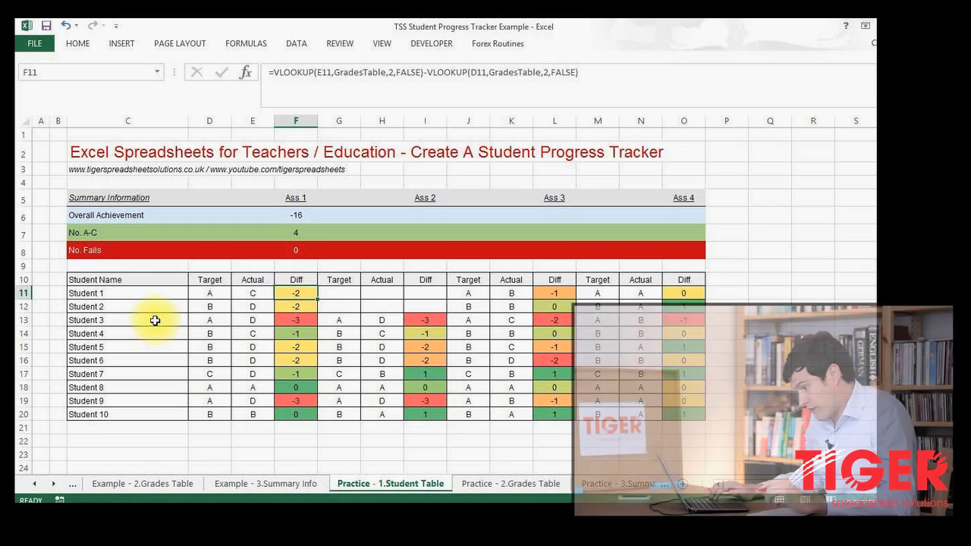
{"action": "key", "text": "Up"}
{"action": "key", "text": "Up"}
{"action": "key", "text": "Up"}
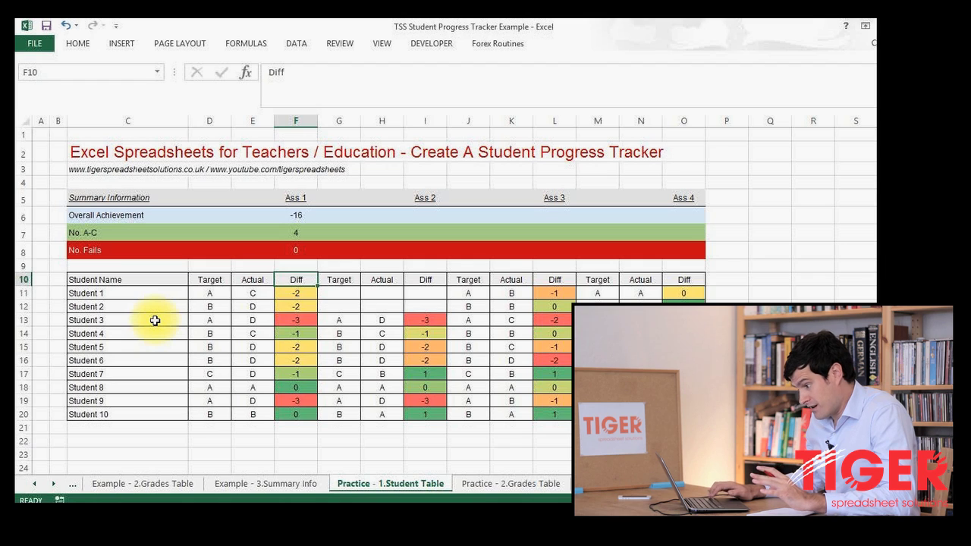
{"action": "key", "text": "Down"}
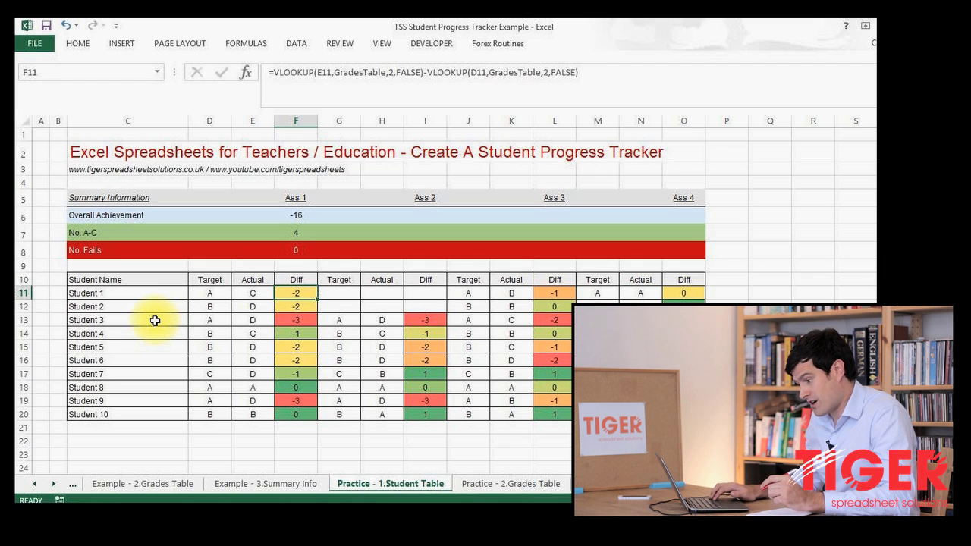
{"action": "key", "text": "Left"}
{"action": "key", "text": "Left"}
{"action": "key", "text": "Right"}
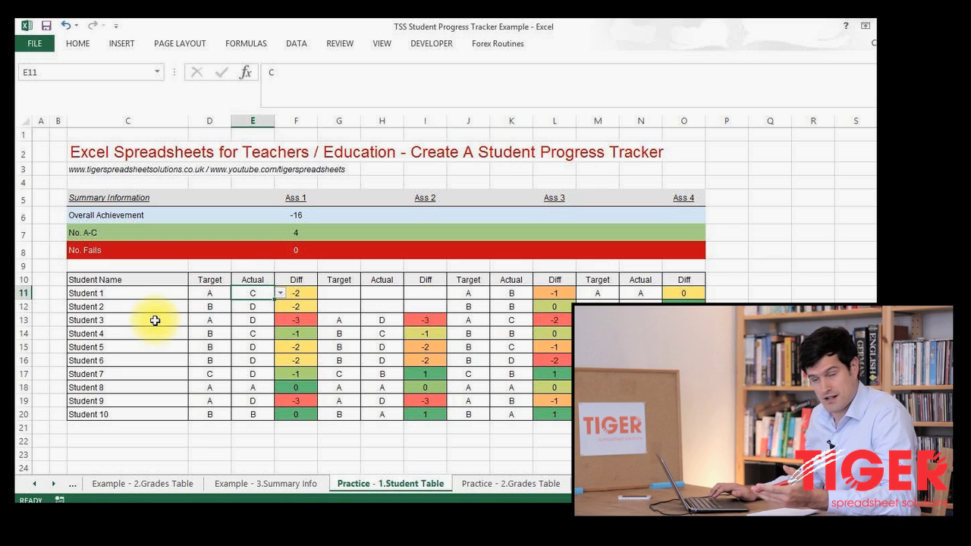
{"action": "key", "text": "Right"}
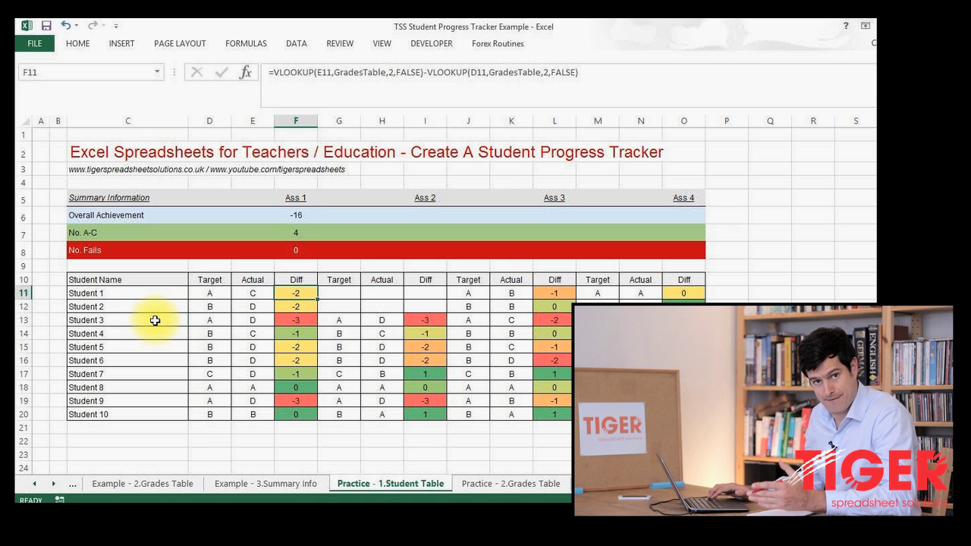
{"action": "key", "text": "Right"}
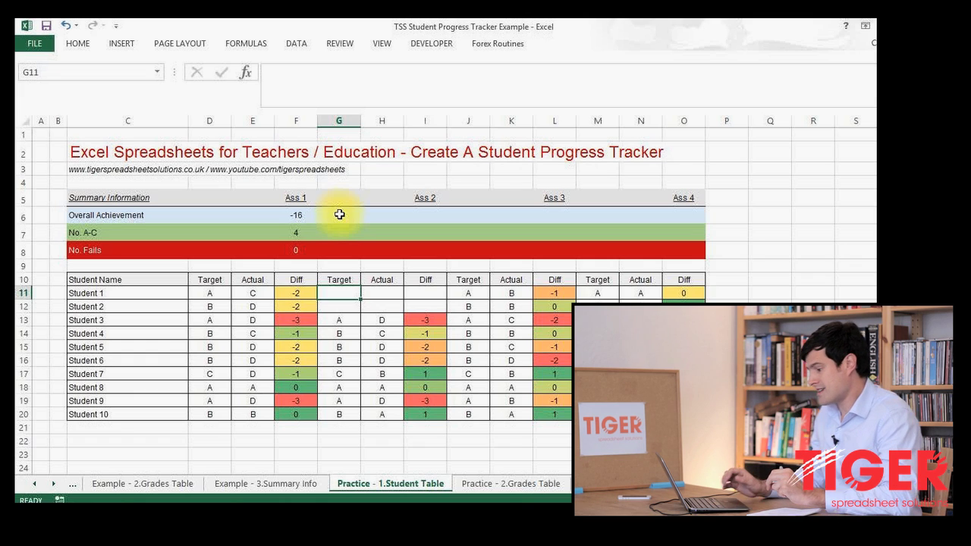
Open Data Validation for G11, allow a List, and collapse the dialog to pick the source range.
{"action": "key", "text": "Return"}
{"action": "left_click", "coordinate": [348, 295]}
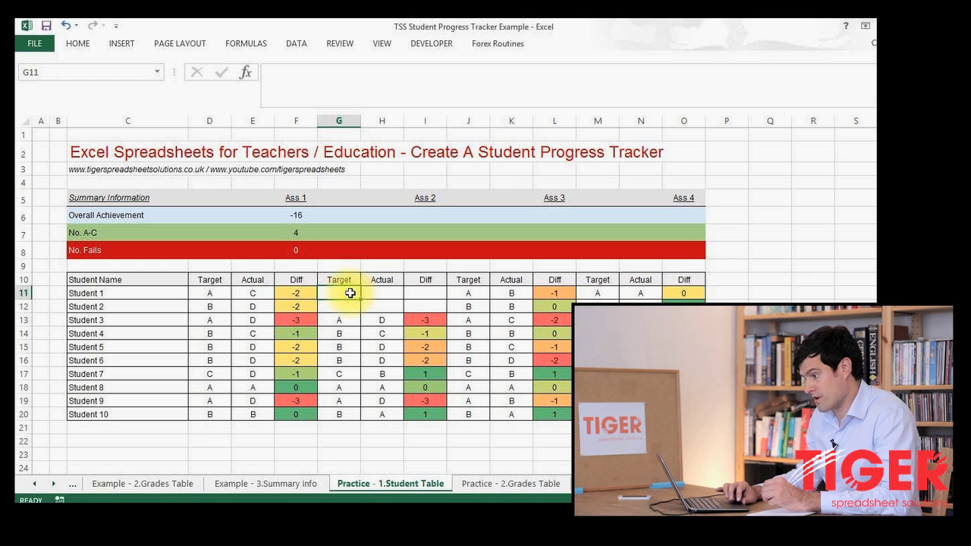
{"action": "left_click", "coordinate": [298, 44]}
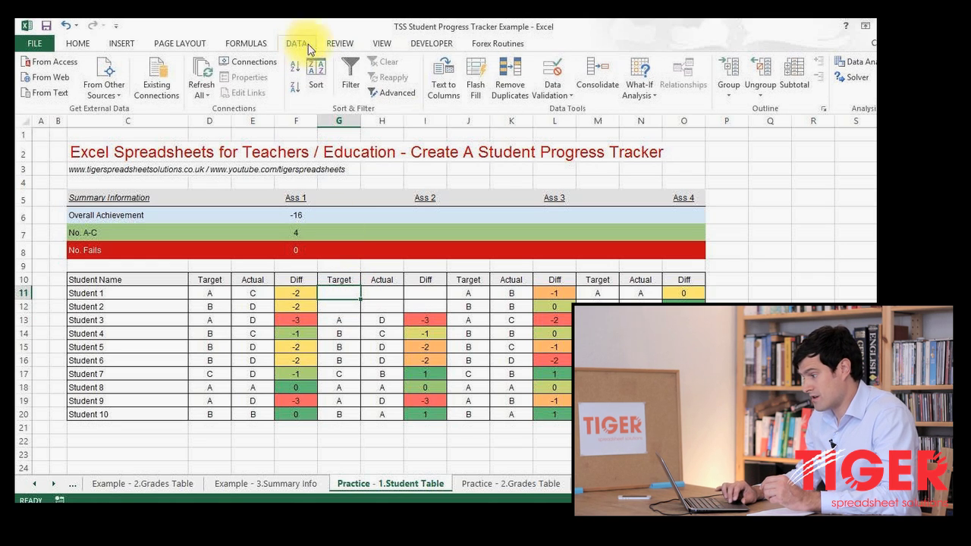
{"action": "left_click", "coordinate": [565, 96]}
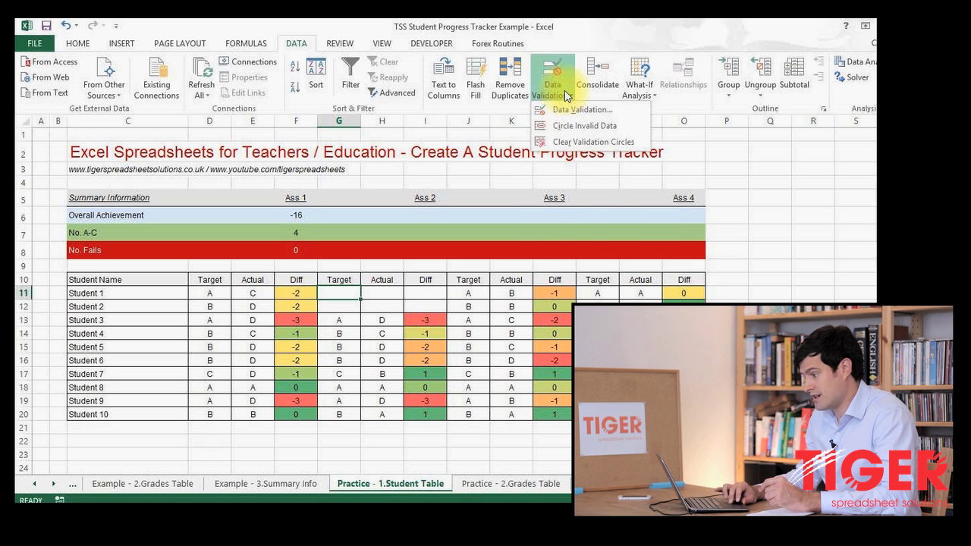
{"action": "left_click", "coordinate": [596, 114]}
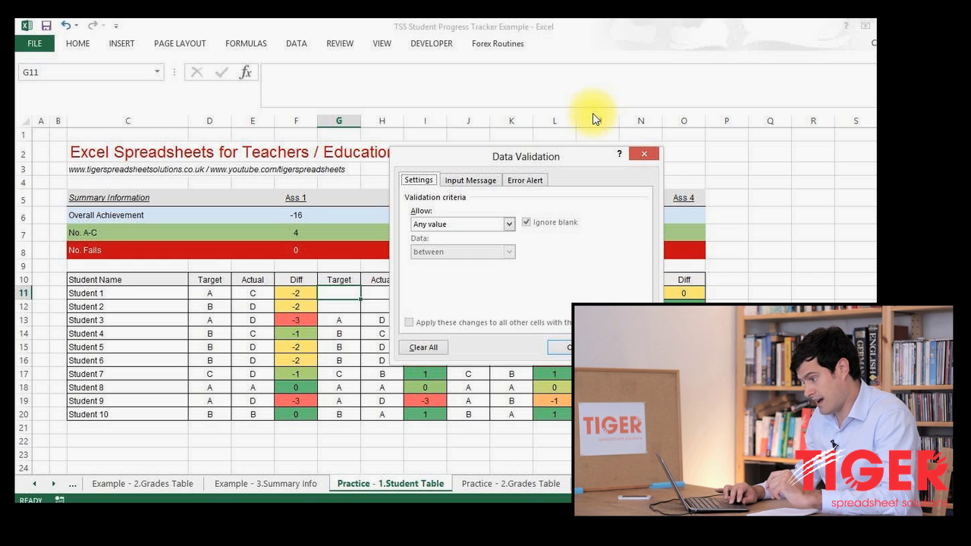
{"action": "left_click", "coordinate": [510, 223]}
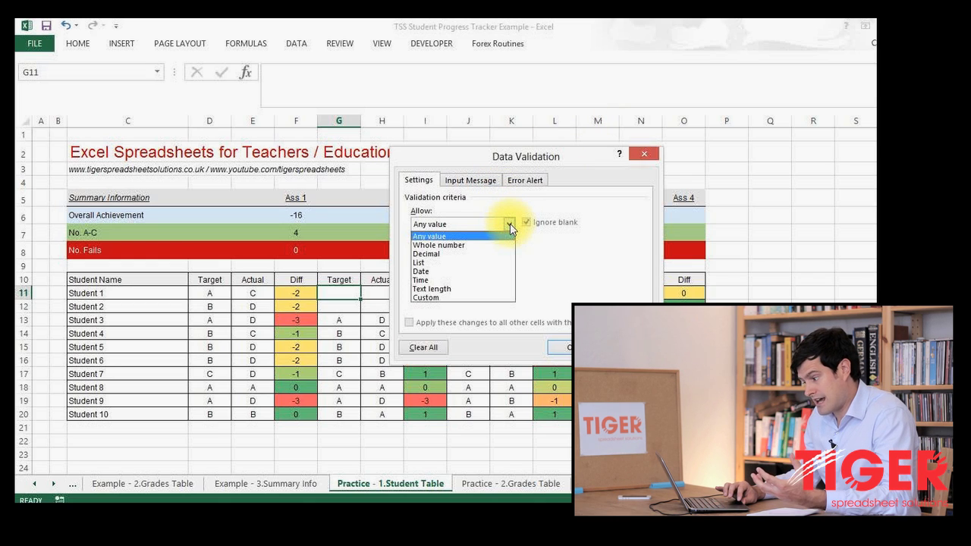
{"action": "left_click", "coordinate": [451, 269]}
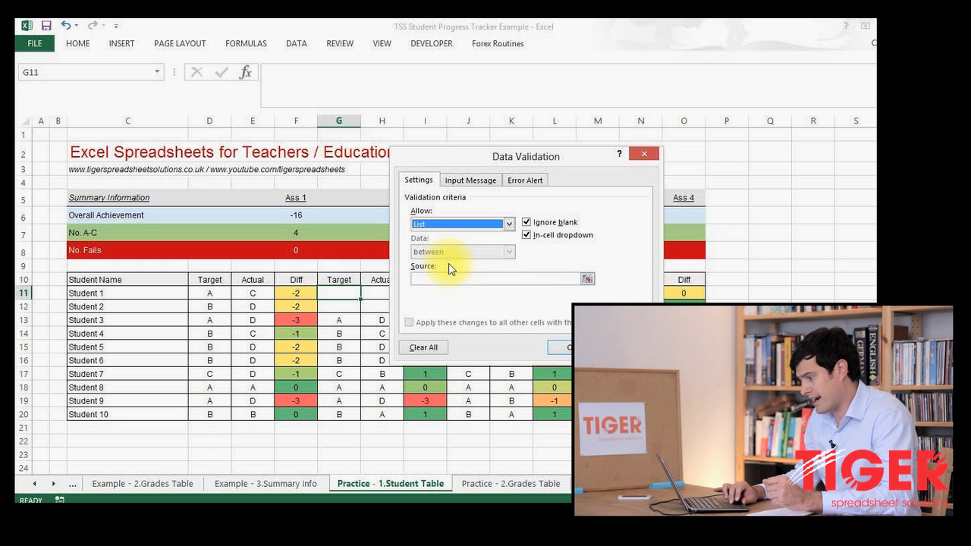
{"action": "left_click", "coordinate": [547, 282]}
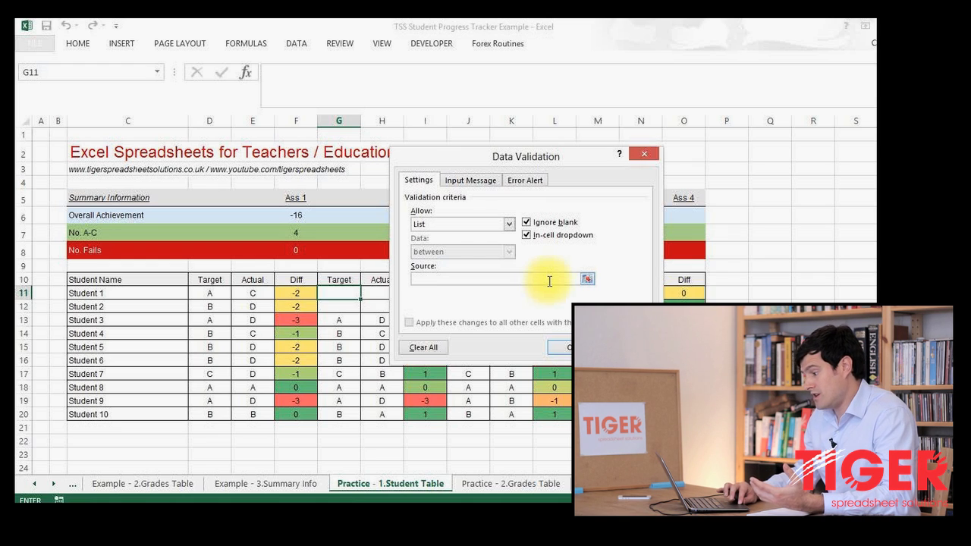
{"action": "left_click", "coordinate": [587, 279]}
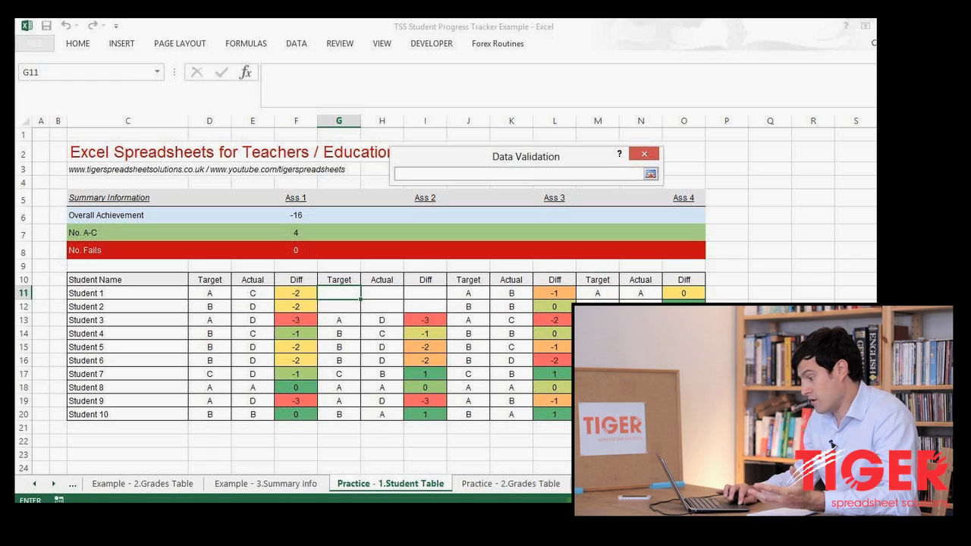
Use grades A–D in B5:B8 of the Practice - 2.Grades Table sheet as the list source.
{"action": "left_click", "coordinate": [528, 483]}
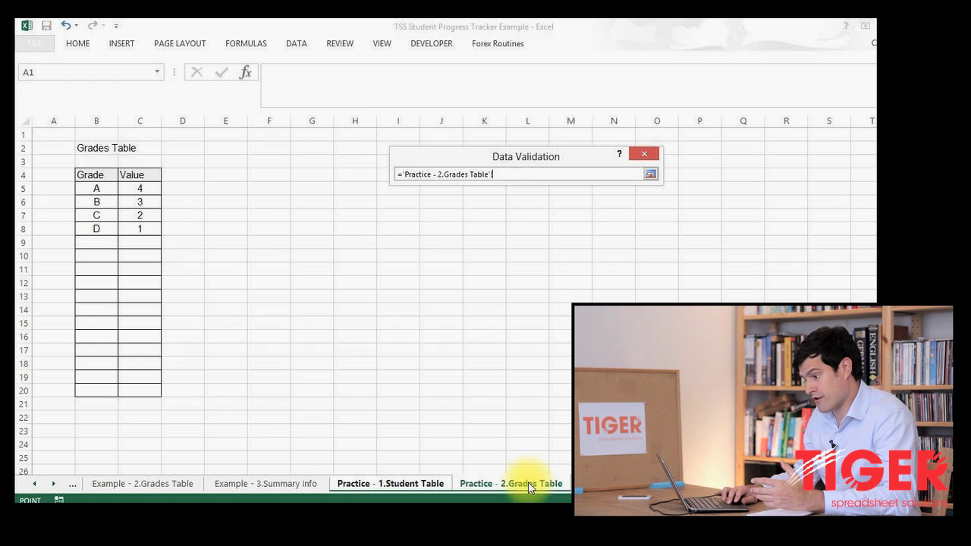
{"action": "left_click", "coordinate": [96, 190]}
{"action": "left_click_drag", "start_coordinate": [95, 189], "coordinate": [98, 225]}
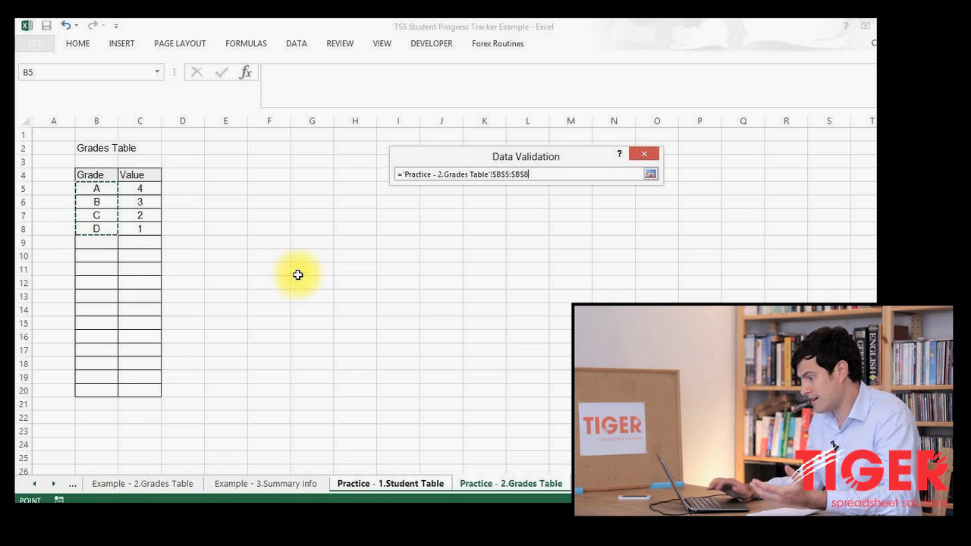
{"action": "key", "text": "Return"}
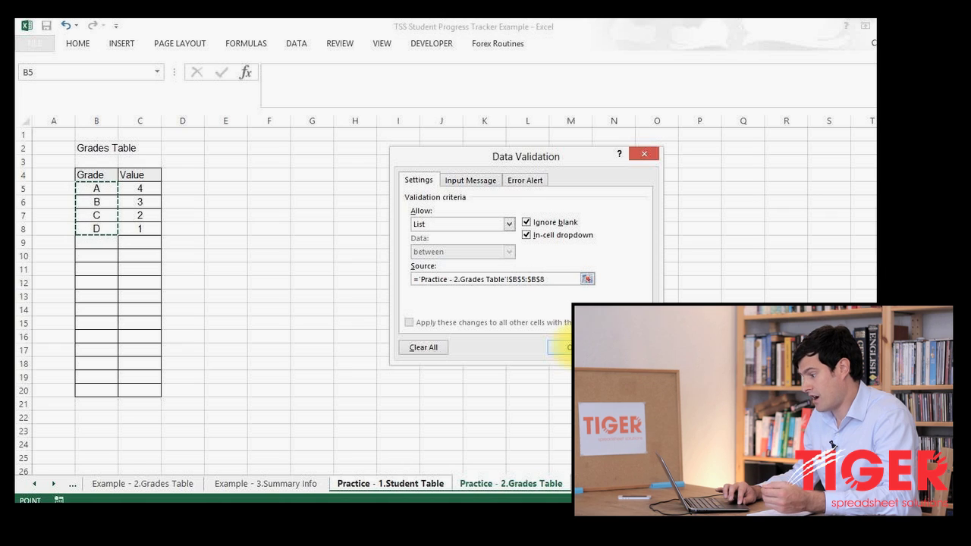
{"action": "left_click", "coordinate": [569, 348]}
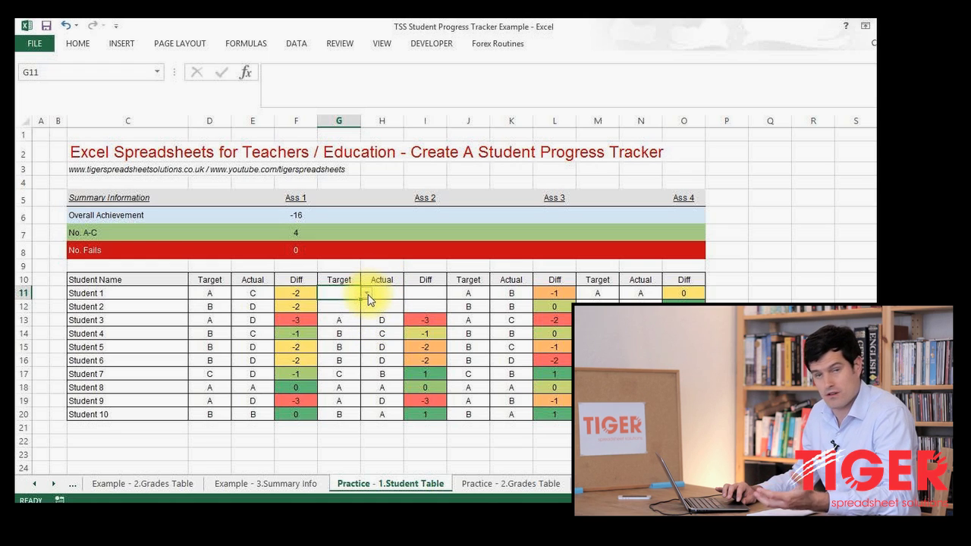
Choose A from G11's grade dropdown, then change it to B with the keyboard.
{"action": "left_click", "coordinate": [368, 294]}
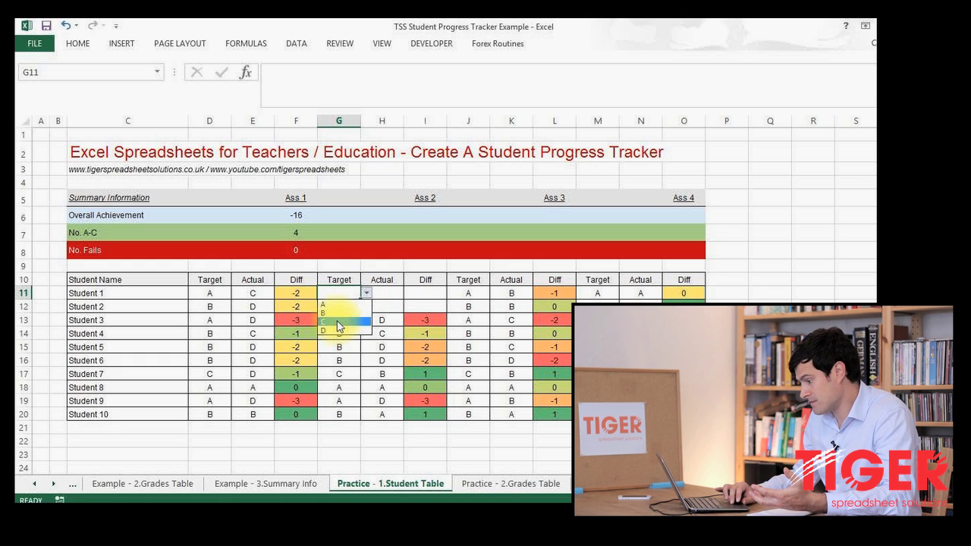
{"action": "left_click", "coordinate": [341, 304]}
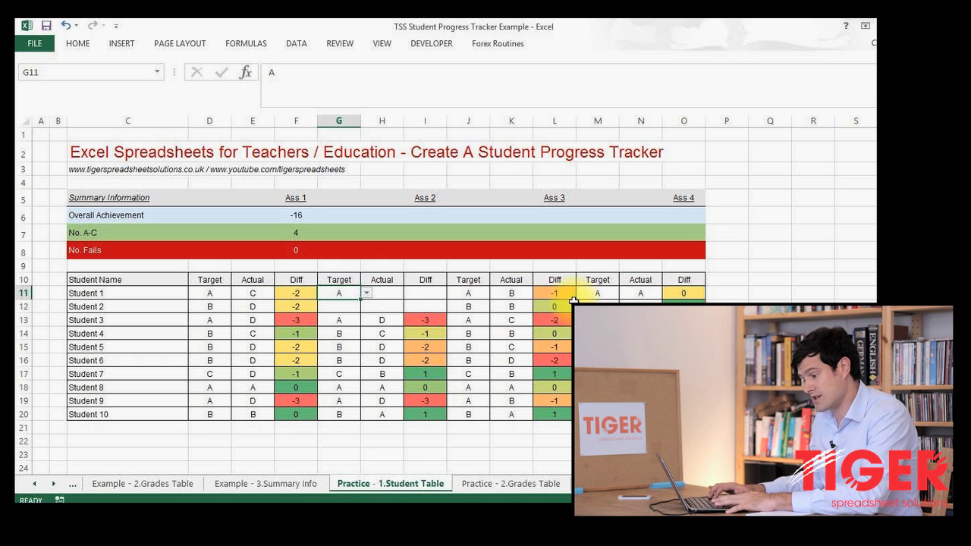
{"action": "key", "text": "alt+Down"}
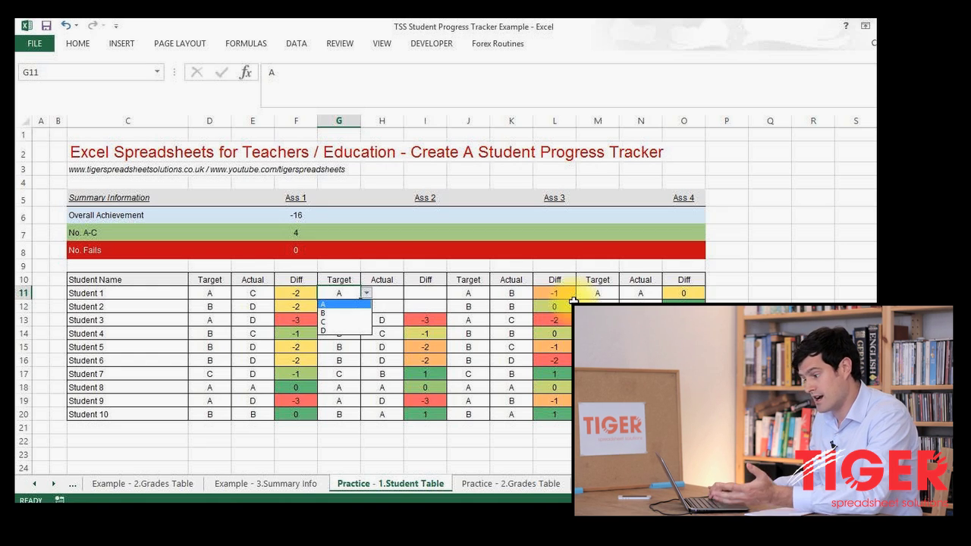
{"action": "key", "text": "Down"}
{"action": "key", "text": "Down"}
{"action": "key", "text": "Down"}
{"action": "key", "text": "Up"}
{"action": "key", "text": "Up"}
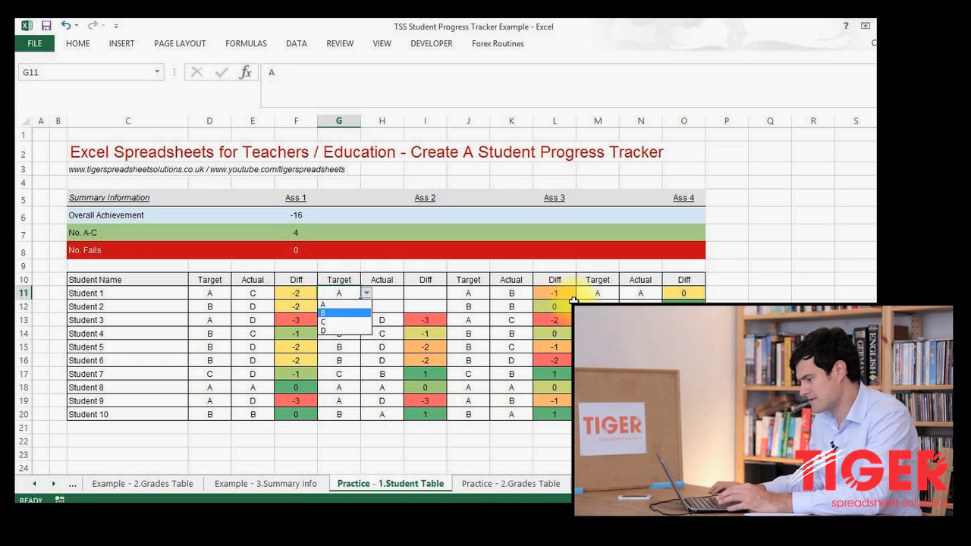
{"action": "key", "text": "Return"}
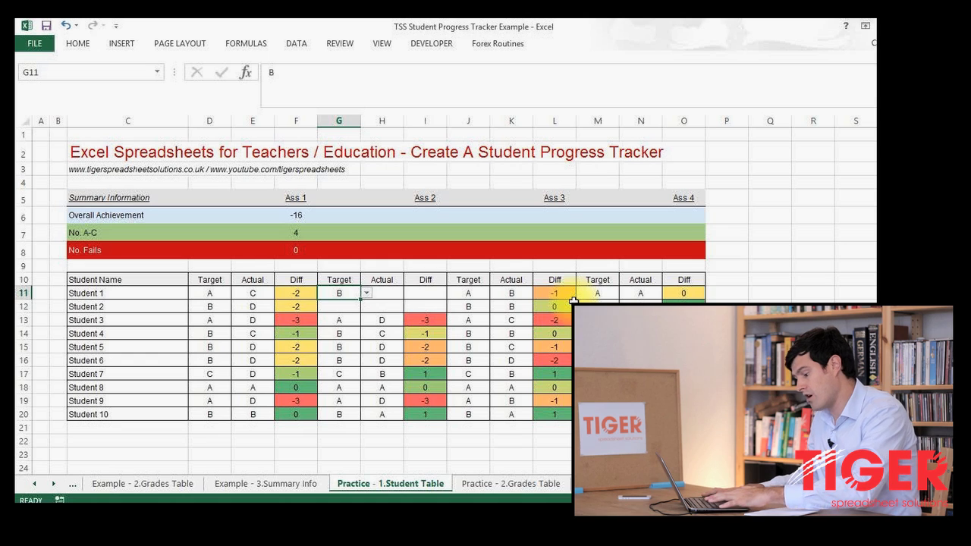
Copy G11 and paste only its validation rule into H11 via Paste Special.
{"action": "key", "text": "ctrl+c"}
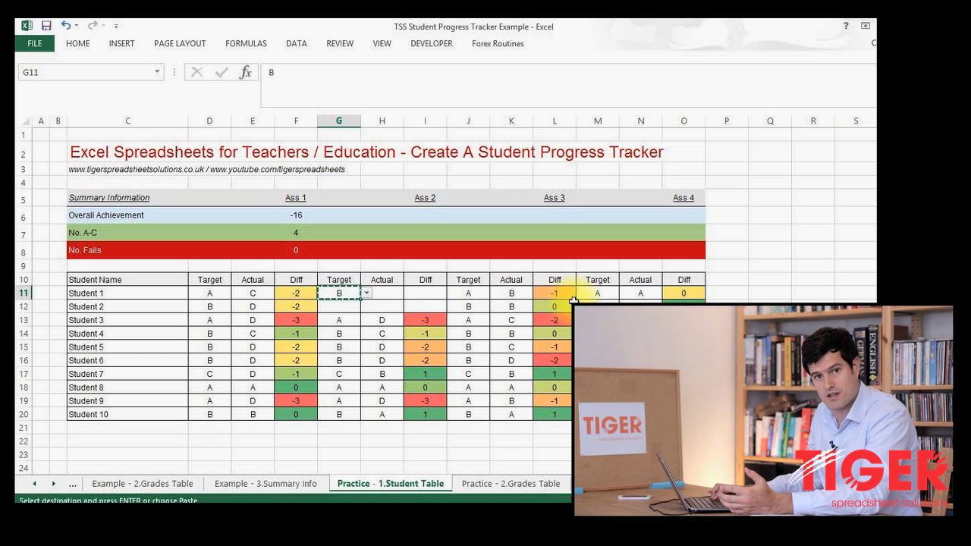
{"action": "key", "text": "Right"}
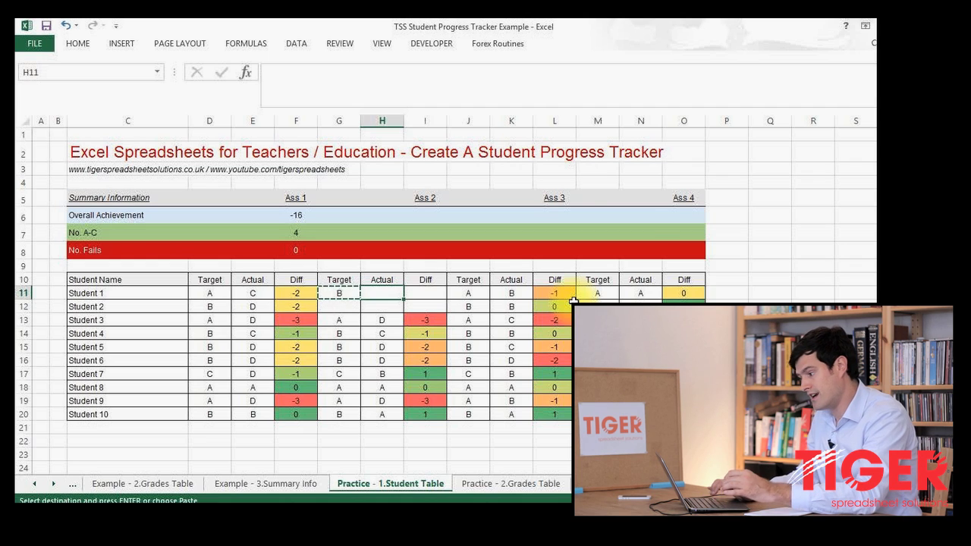
{"action": "key", "text": "ctrl+alt+v"}
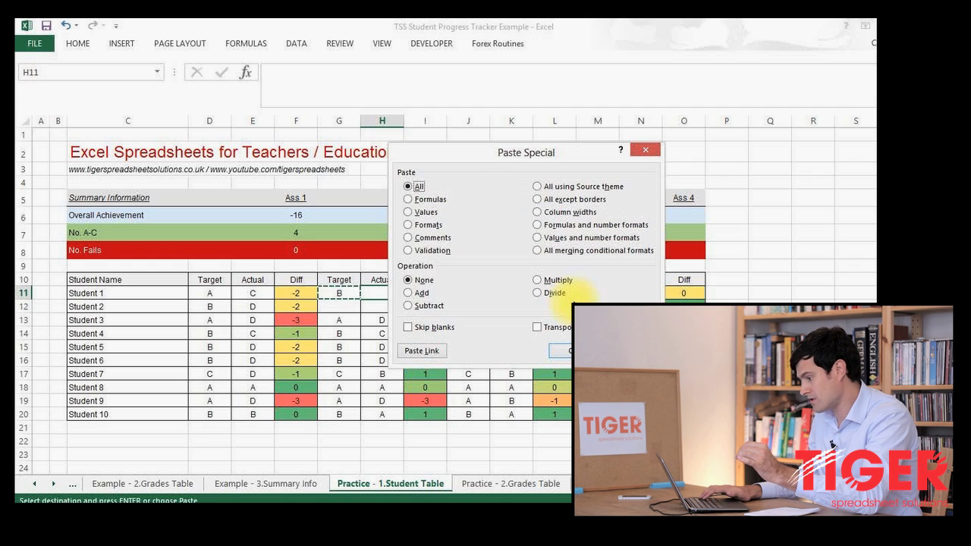
{"action": "key", "text": "Down"}
{"action": "key", "text": "Down"}
{"action": "key", "text": "Down"}
{"action": "key", "text": "Down"}
{"action": "key", "text": "Down"}
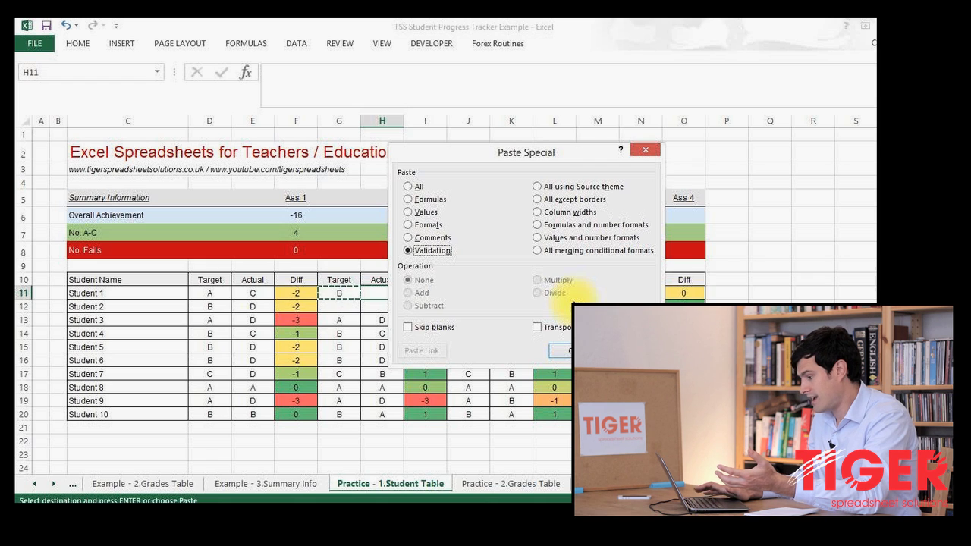
{"action": "key", "text": "Return"}
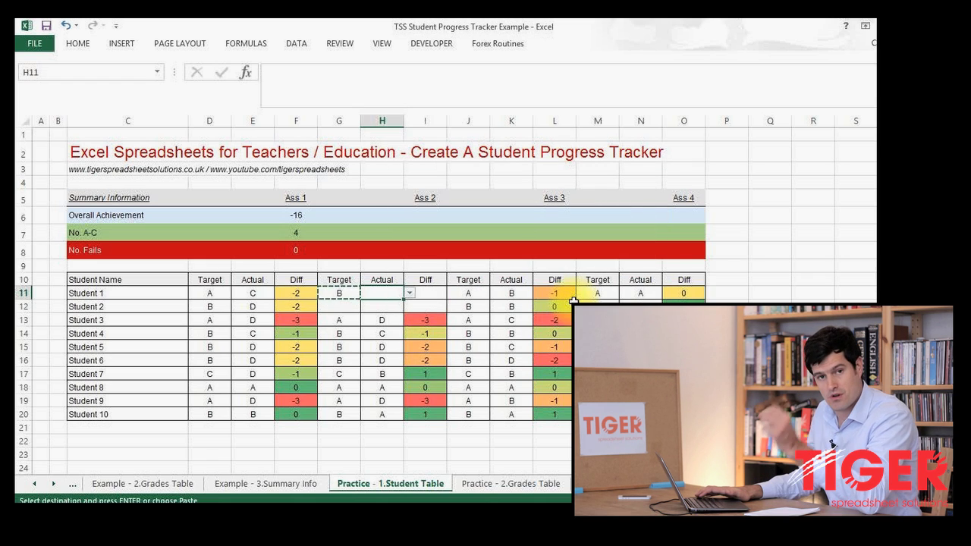
Set Student 1's Ass 2 Actual grade in H11 to B.
{"action": "left_click", "coordinate": [410, 293]}
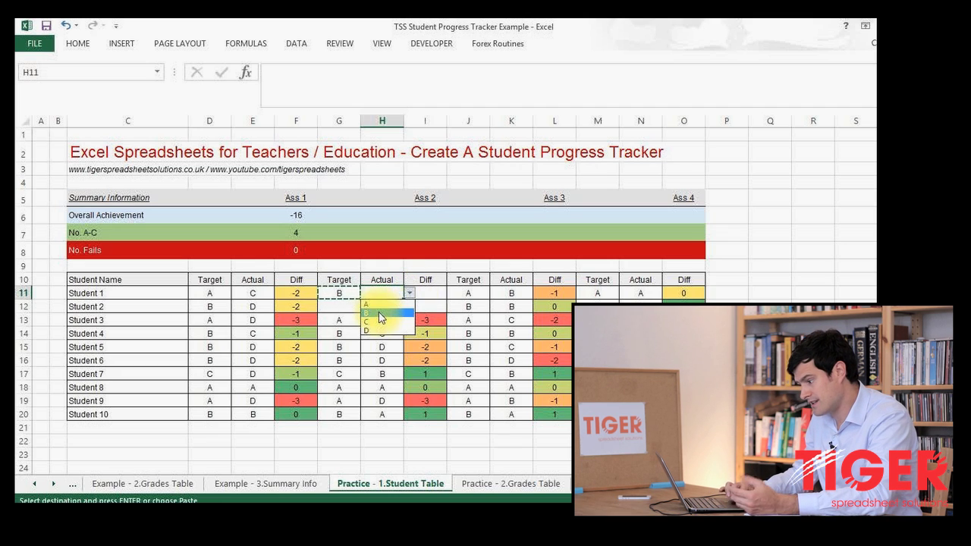
{"action": "left_click", "coordinate": [380, 304]}
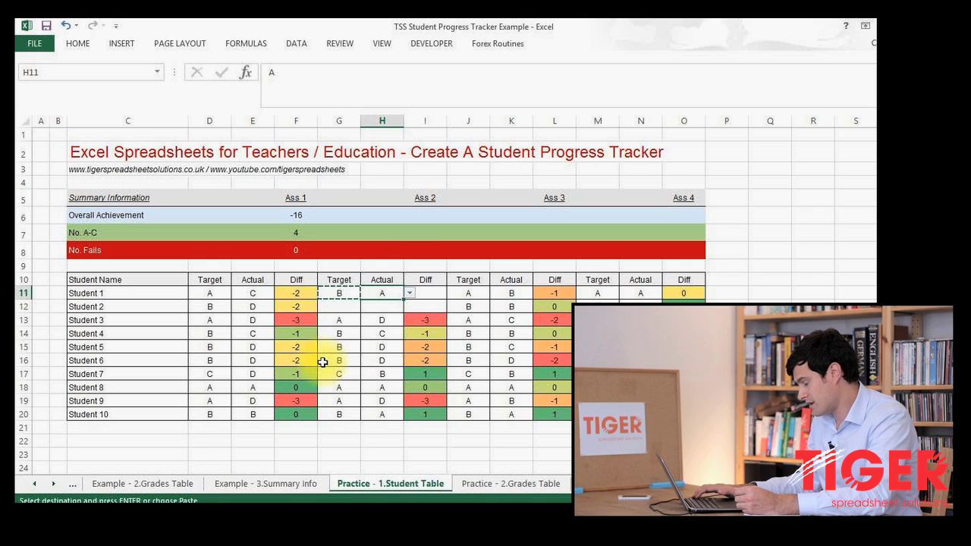
{"action": "key", "text": "Return"}
{"action": "left_click", "coordinate": [423, 364]}
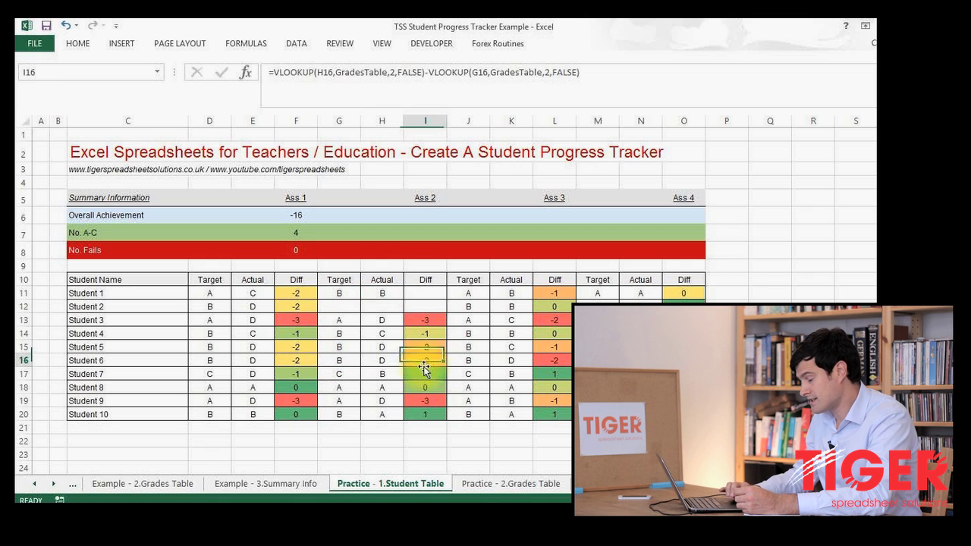
Fill the B target and actual grades from G11:H11 down to Student 2 in row 12.
{"action": "left_click", "coordinate": [342, 297]}
{"action": "left_click_drag", "start_coordinate": [360, 299], "coordinate": [402, 311]}
{"action": "left_click", "coordinate": [386, 306]}
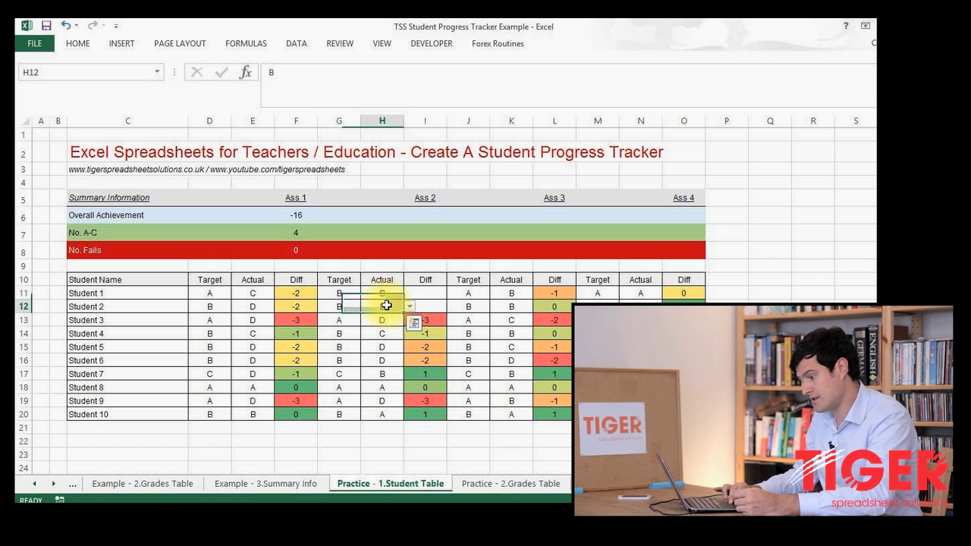
{"action": "left_click", "coordinate": [408, 306]}
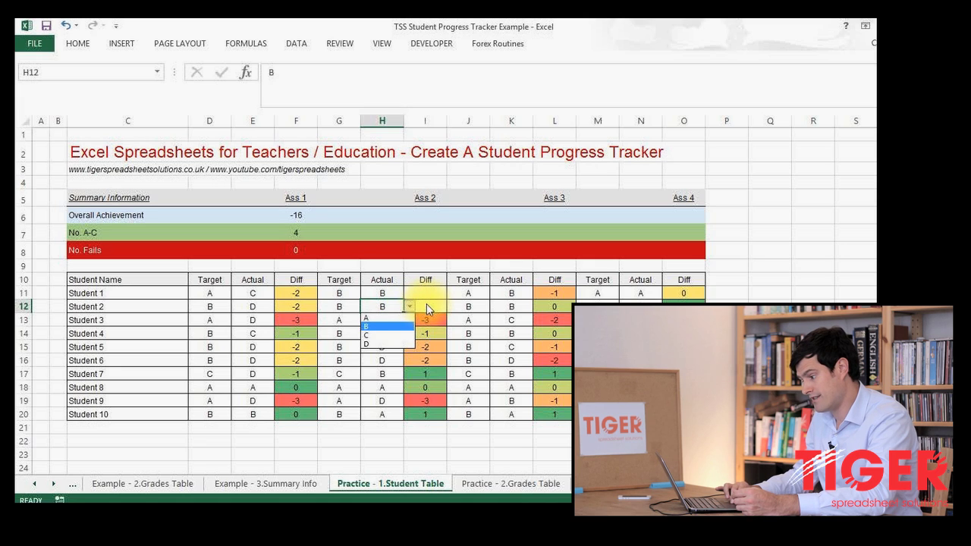
{"action": "left_click", "coordinate": [426, 306]}
Copy the Ass 2 Diff formula from I13 up into I11 and I12.
{"action": "left_click", "coordinate": [427, 306]}
{"action": "left_click", "coordinate": [432, 317]}
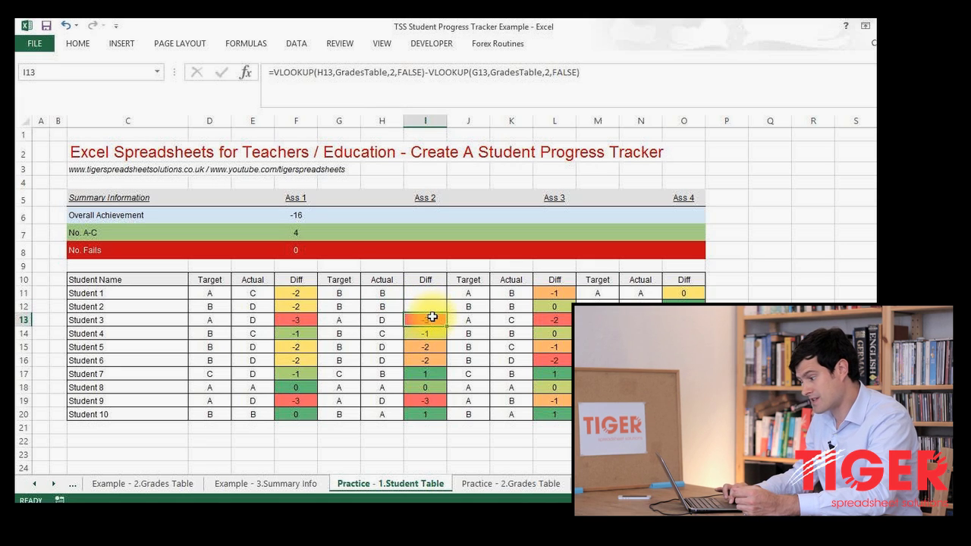
{"action": "left_click_drag", "start_coordinate": [447, 325], "coordinate": [446, 283]}
Check I11's Diff, then review the Ass 1 SUM and COUNTIF formulas in F6:F8 and their F11:F20 range.
{"action": "left_click", "coordinate": [437, 294]}
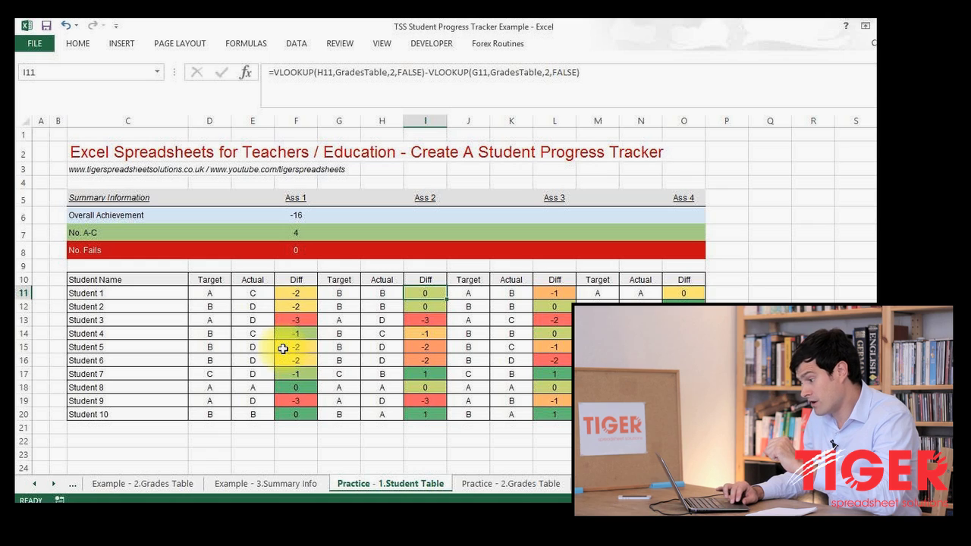
{"action": "left_click", "coordinate": [297, 217]}
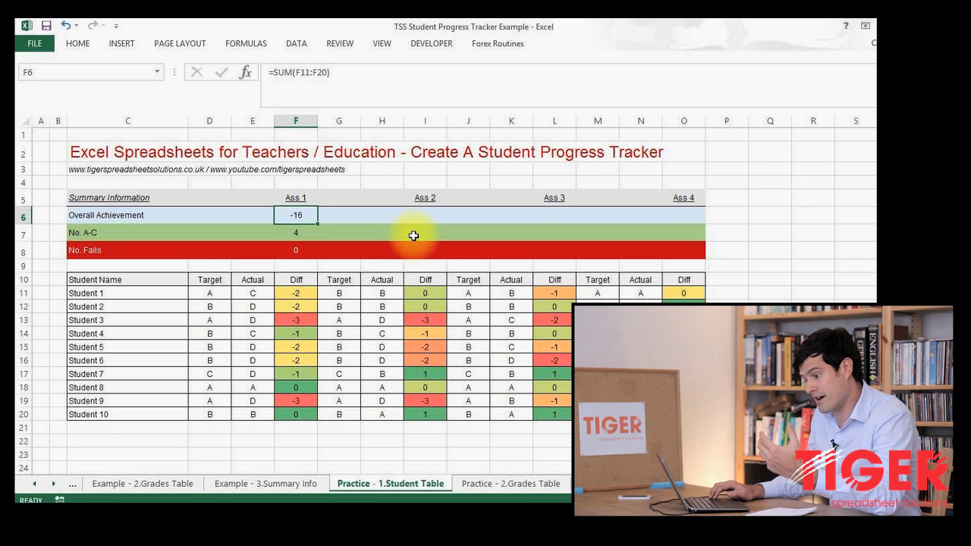
{"action": "key", "text": "Down"}
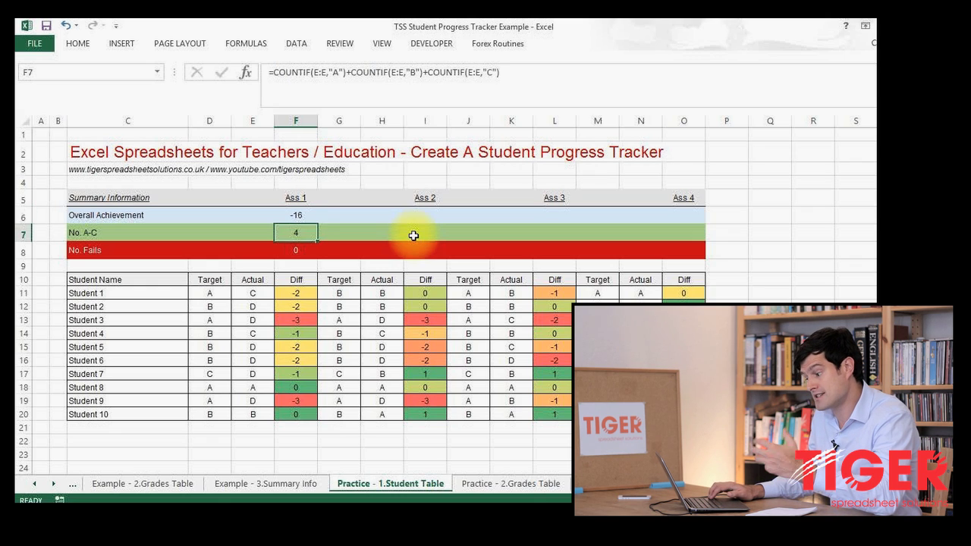
{"action": "key", "text": "Down"}
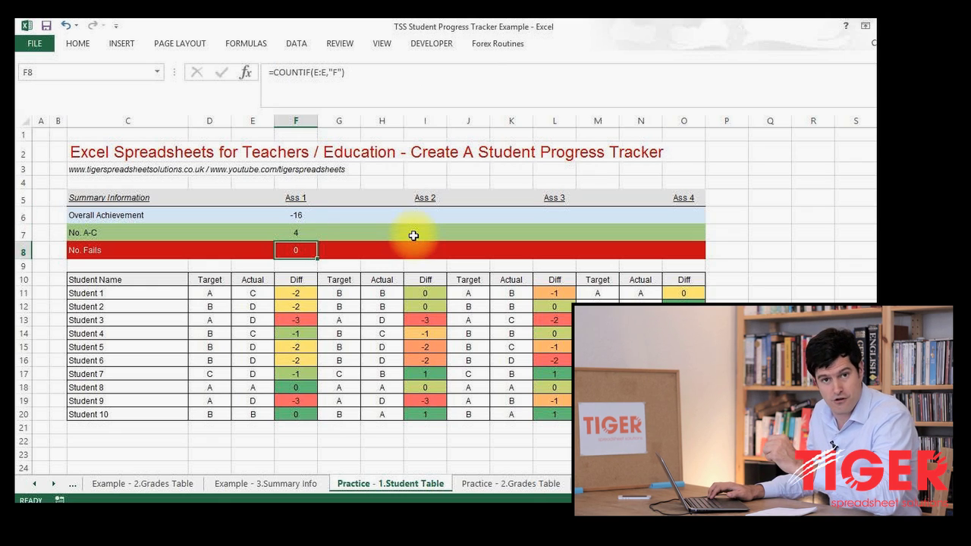
{"action": "key", "text": "Up"}
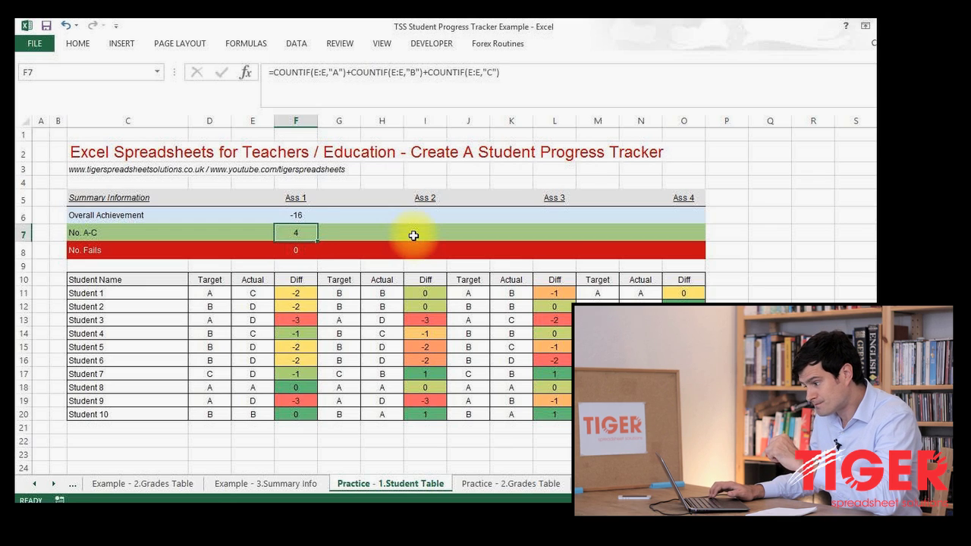
{"action": "key", "text": "Up"}
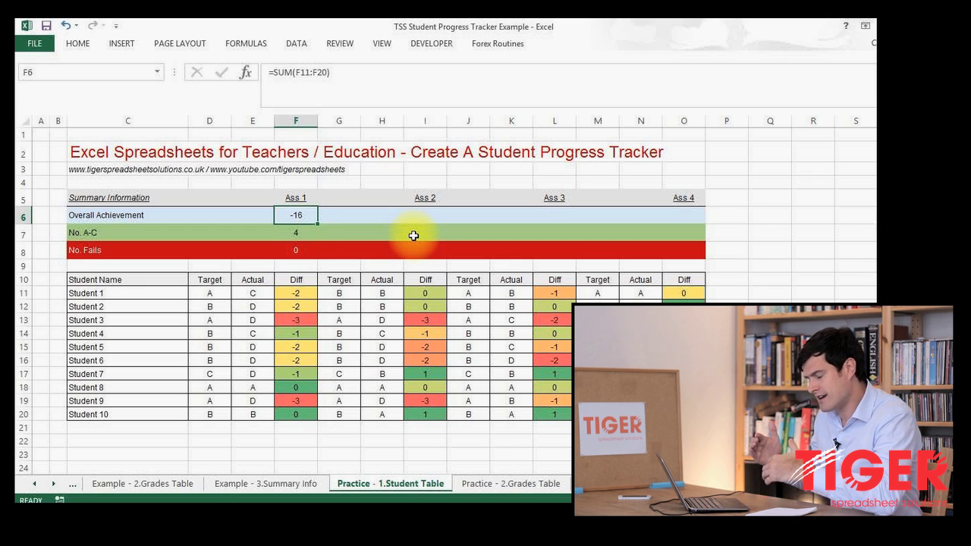
{"action": "left_click_drag", "start_coordinate": [298, 294], "coordinate": [302, 414]}
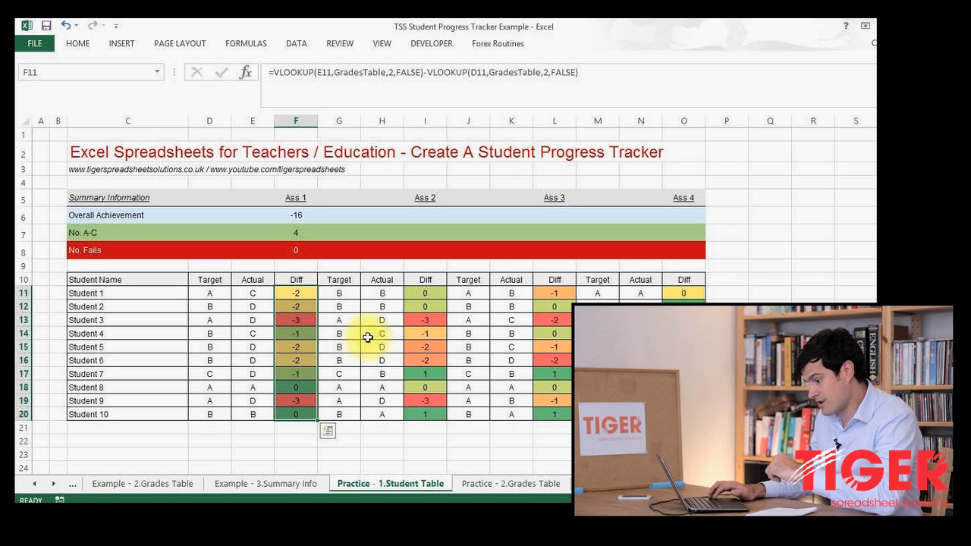
{"action": "key", "text": "Down"}
{"action": "key", "text": "Down"}
{"action": "key", "text": "Down"}
{"action": "key", "text": "Down"}
{"action": "key", "text": "Down"}
{"action": "key", "text": "Down"}
{"action": "key", "text": "Down"}
{"action": "key", "text": "Down"}
{"action": "key", "text": "Down"}
{"action": "key", "text": "Down"}
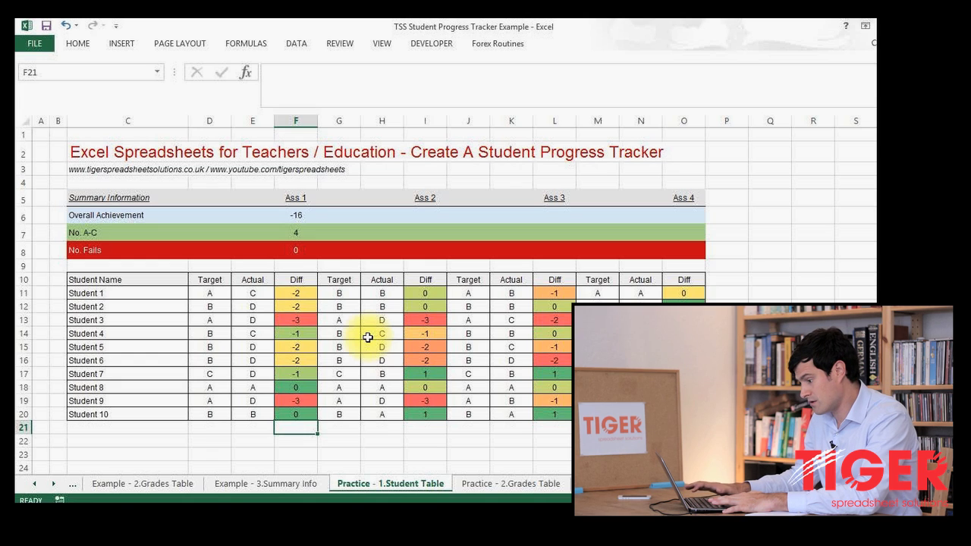
{"action": "key", "text": "alt+equal"}
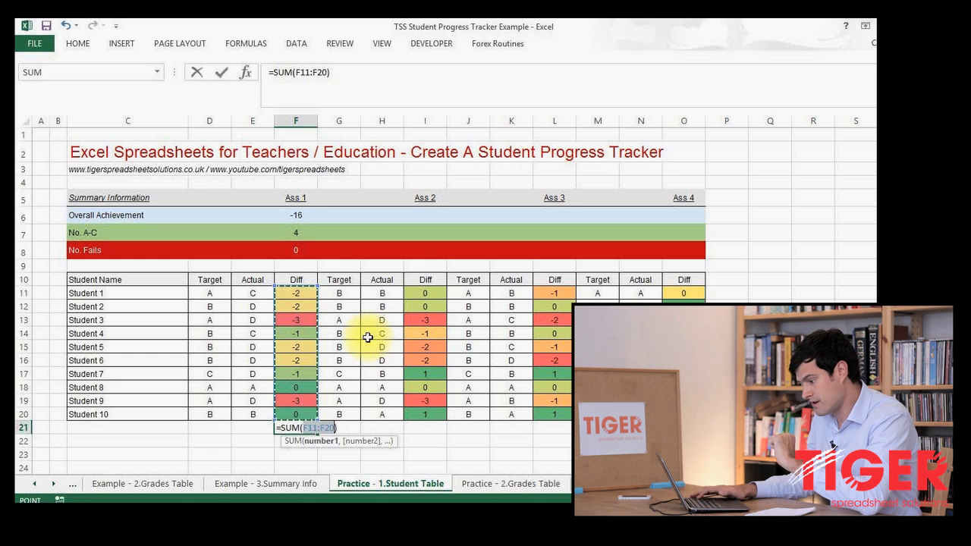
{"action": "key", "text": "Return"}
{"action": "key", "text": "Up"}
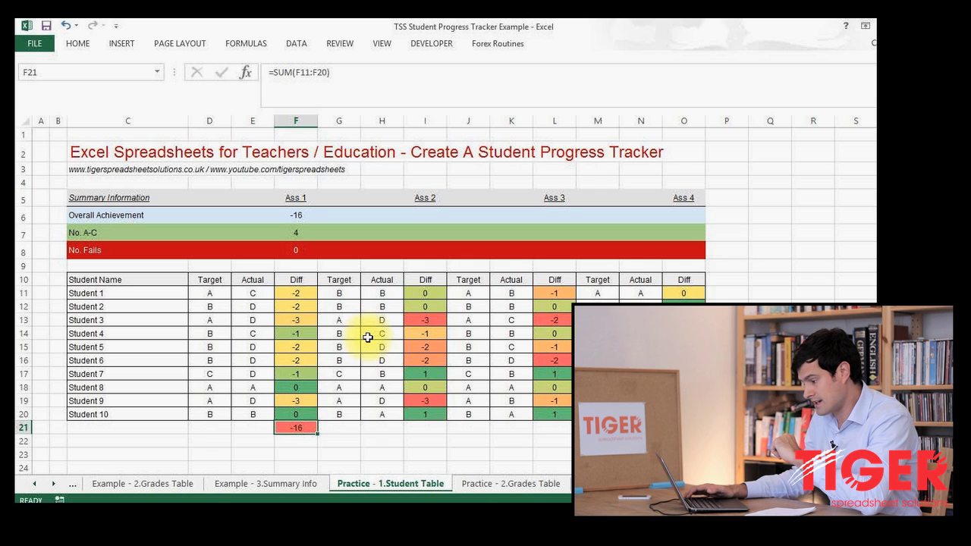
{"action": "key", "text": "Delete"}
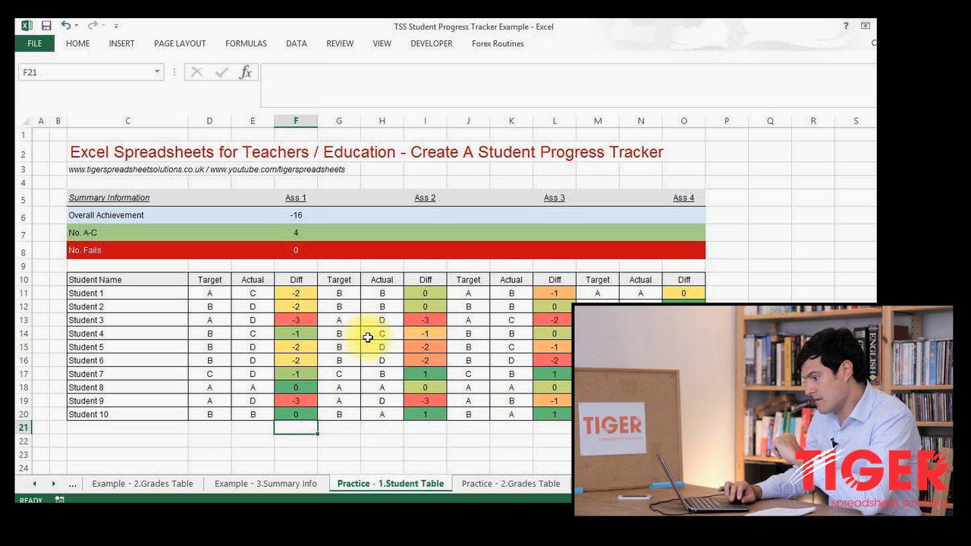
{"action": "key", "text": "Up"}
{"action": "left_click", "coordinate": [433, 216]}
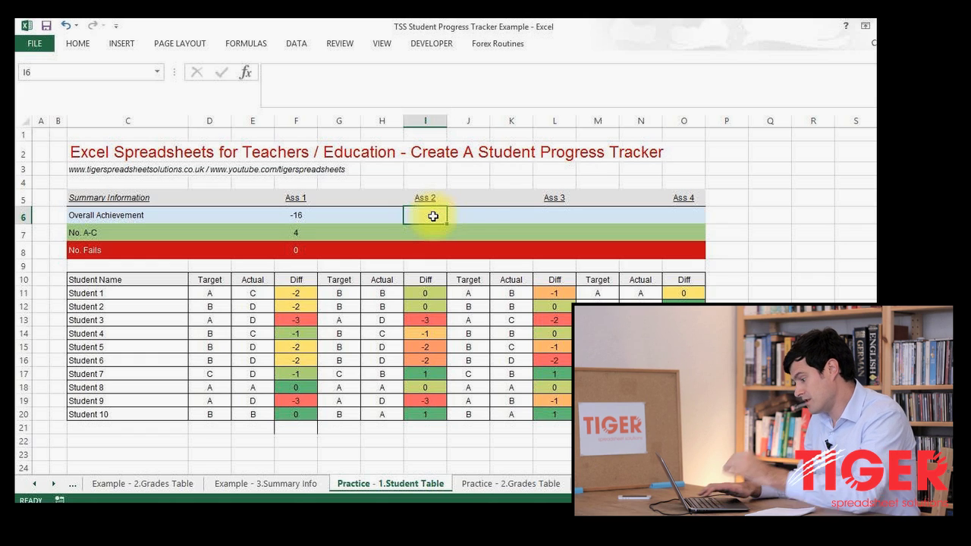
Enter =SUM(I11:I20) in I6 as the Ass 2 Overall Achievement, giving -9.
{"action": "type", "text": "="}
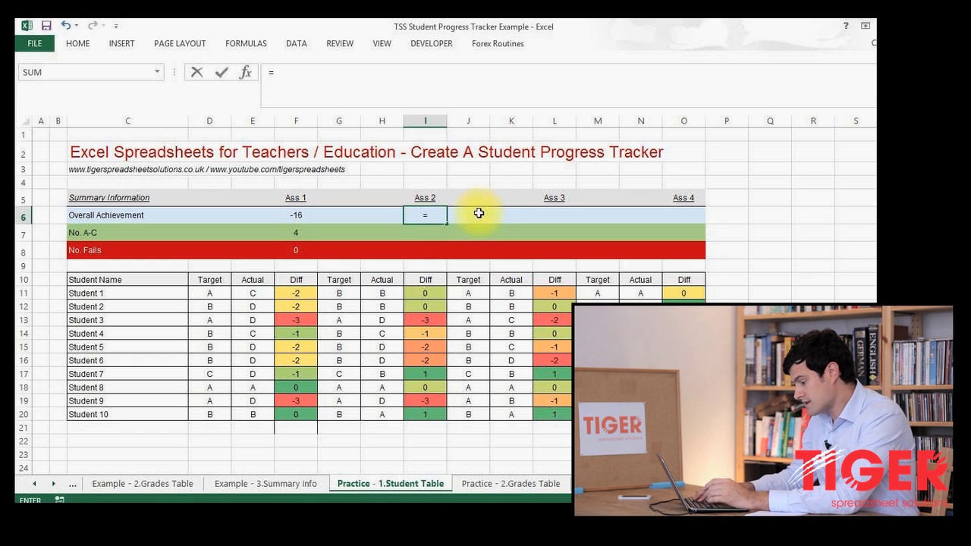
{"action": "type", "text": "sum("}
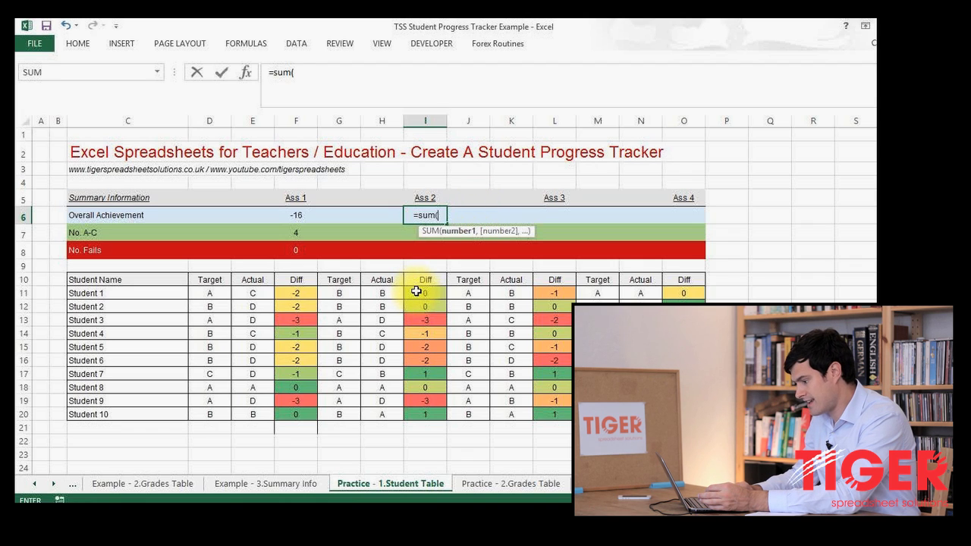
{"action": "left_click_drag", "start_coordinate": [417, 292], "coordinate": [418, 414]}
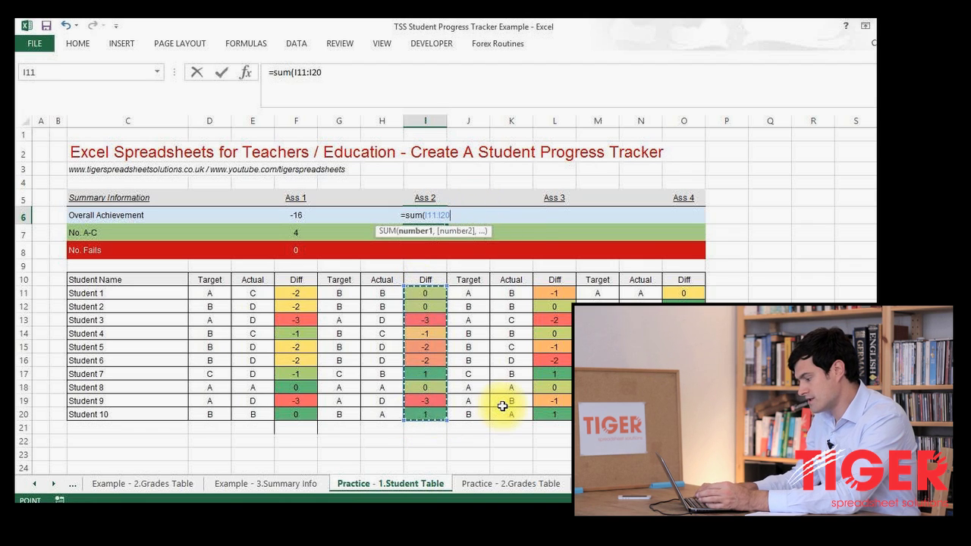
{"action": "type", "text": ")"}
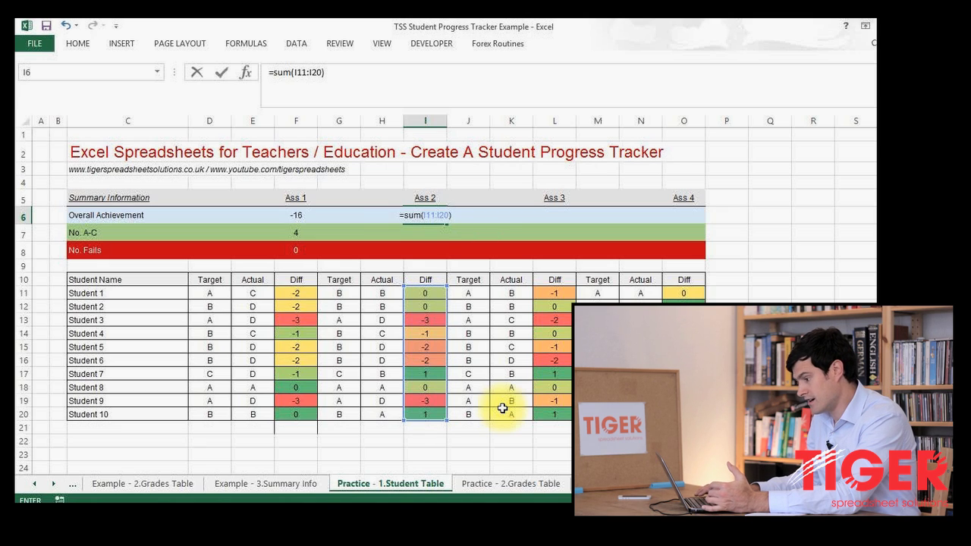
{"action": "key", "text": "Return"}
{"action": "key", "text": "Up"}
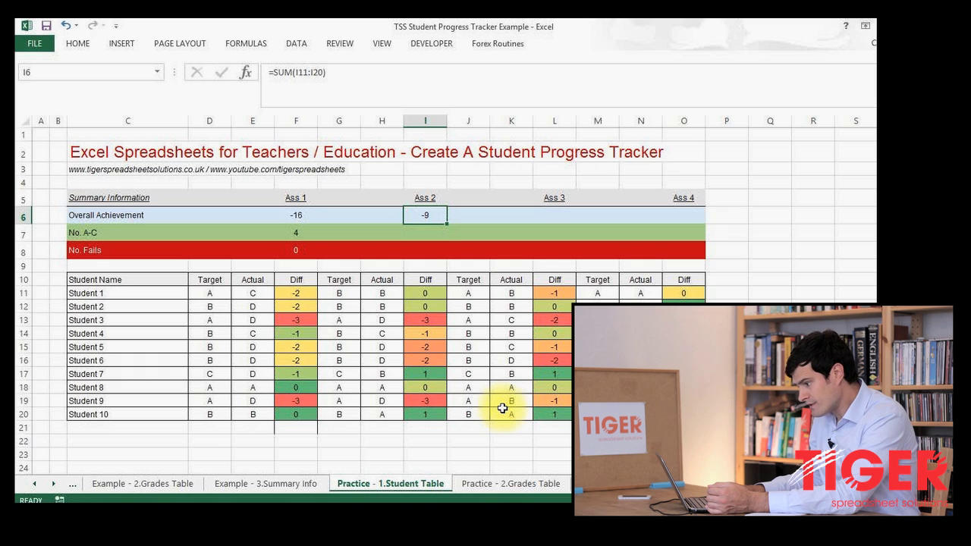
{"action": "key", "text": "Down"}
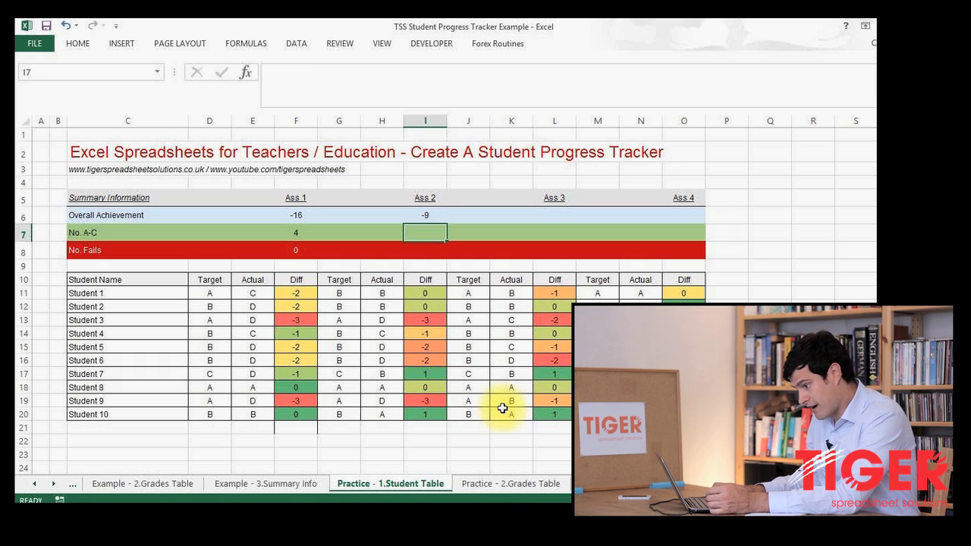
Enter =COUNTIF(H11:H20,'A') in I7 to count Ass 2 A grades, showing 2.
{"action": "key", "text": "Down"}
{"action": "key", "text": "Up"}
{"action": "key", "text": "Up"}
{"action": "key", "text": "Down"}
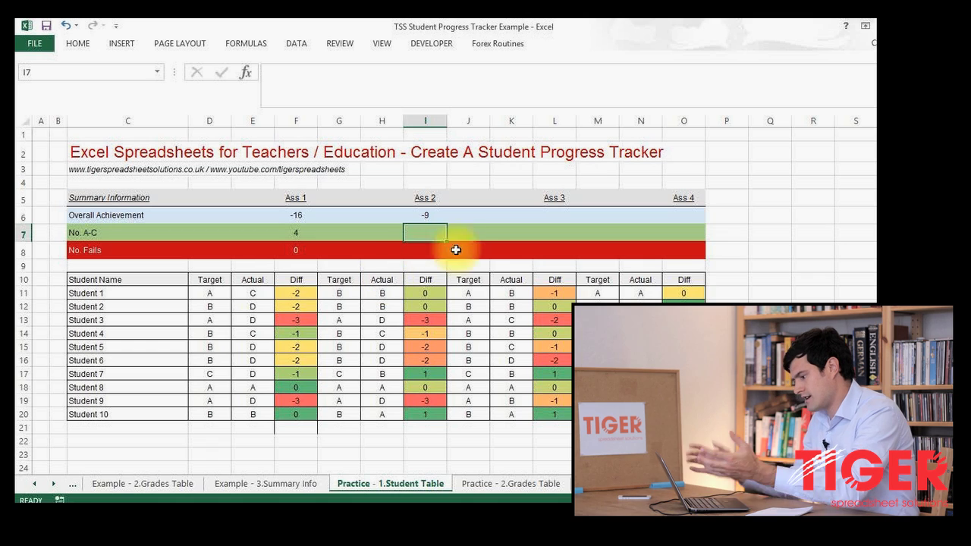
{"action": "type", "text": "=countif"}
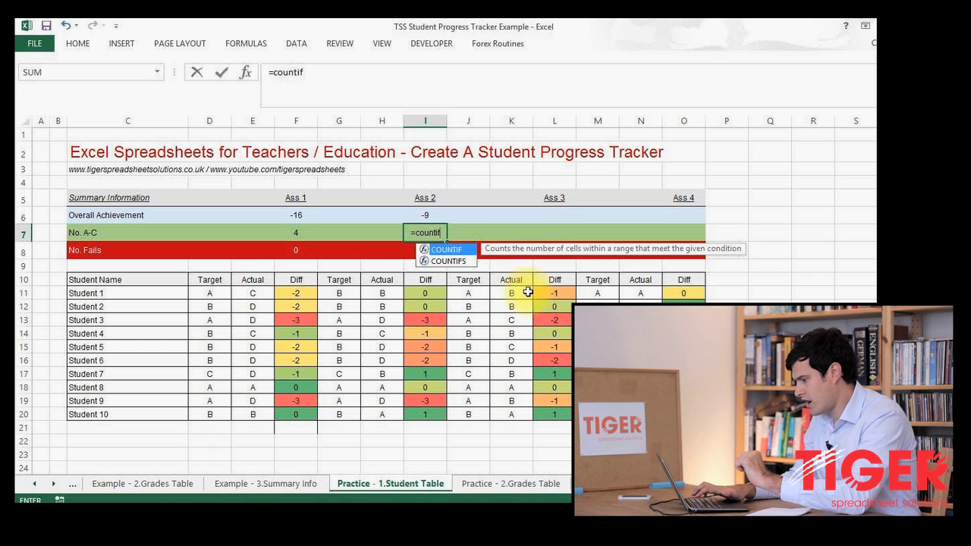
{"action": "type", "text": "("}
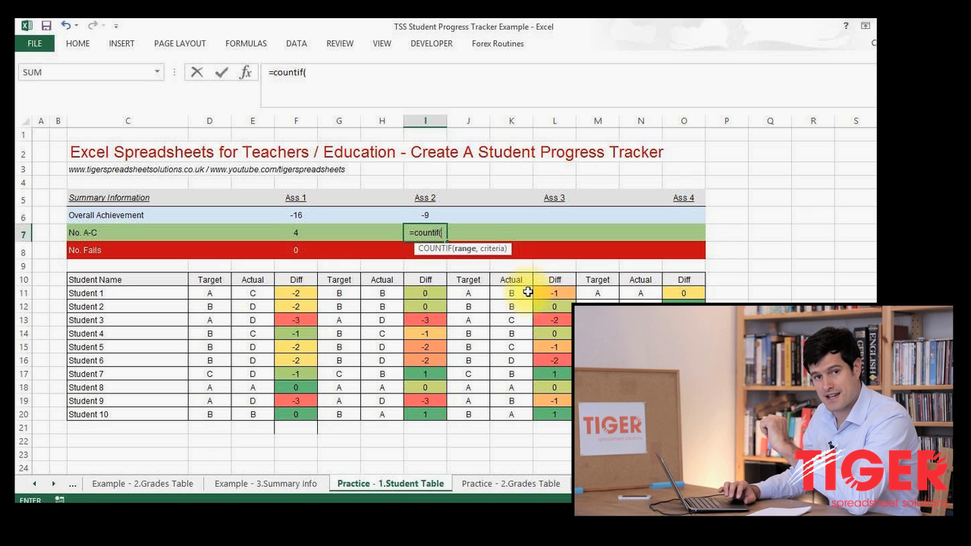
{"action": "left_click_drag", "start_coordinate": [426, 294], "coordinate": [381, 414]}
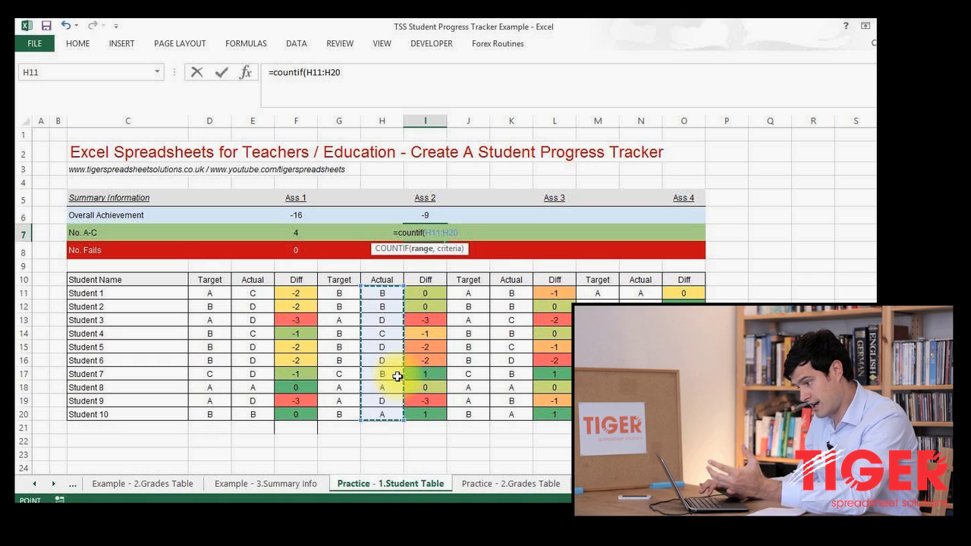
{"action": "type", "text": ","}
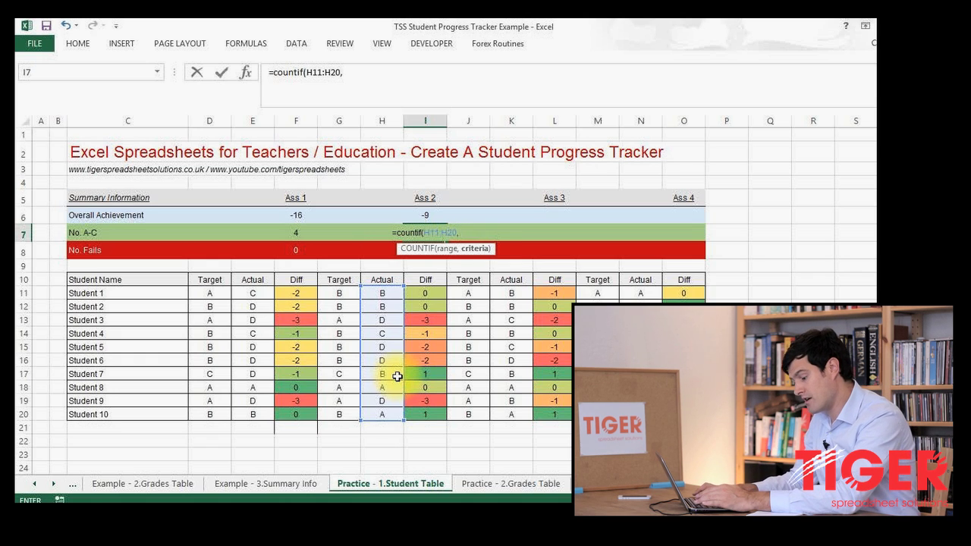
{"action": "type", "text": "\"A\""}
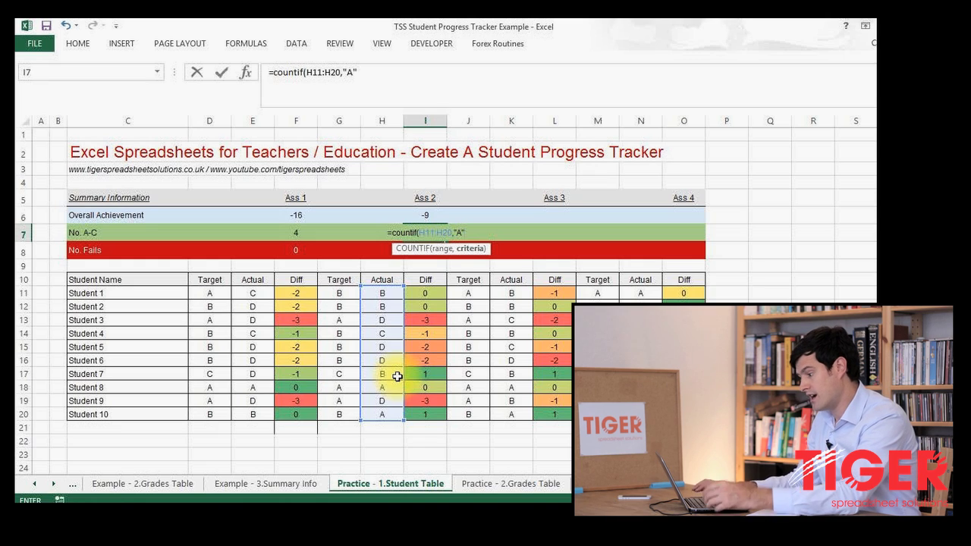
{"action": "type", "text": ")"}
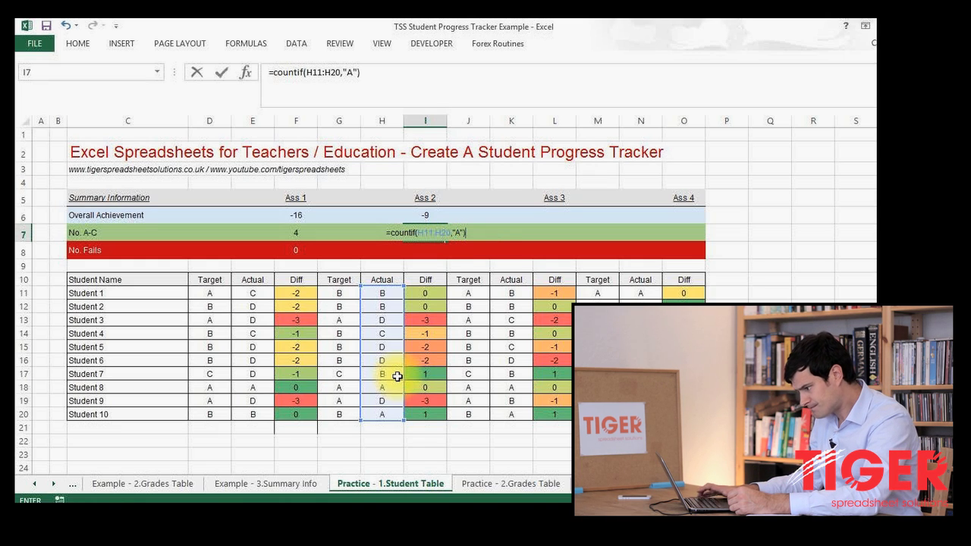
{"action": "key", "text": "Return"}
{"action": "key", "text": "Up"}
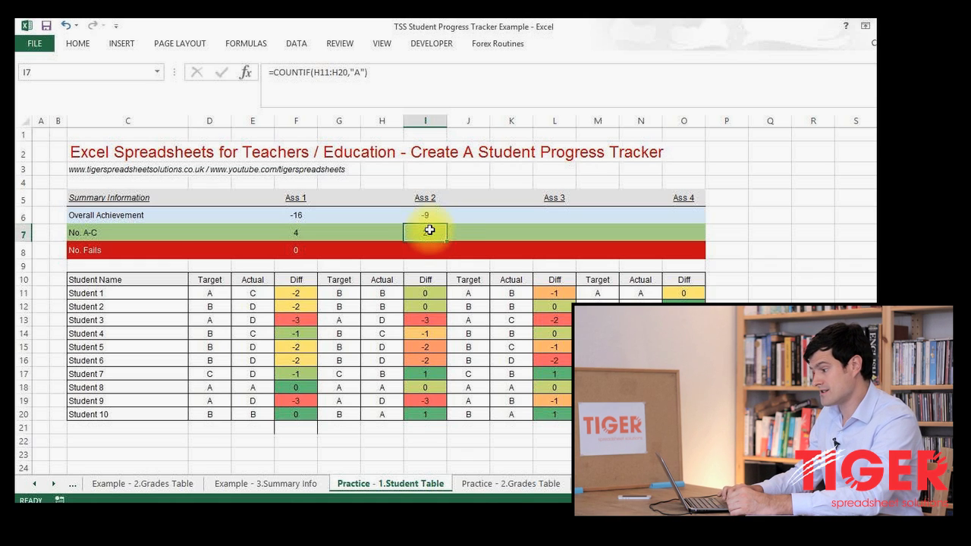
Extend I7's formula with two more copies of COUNTIF(H11:H20,'A') joined by plus signs.
{"action": "left_click", "coordinate": [379, 71]}
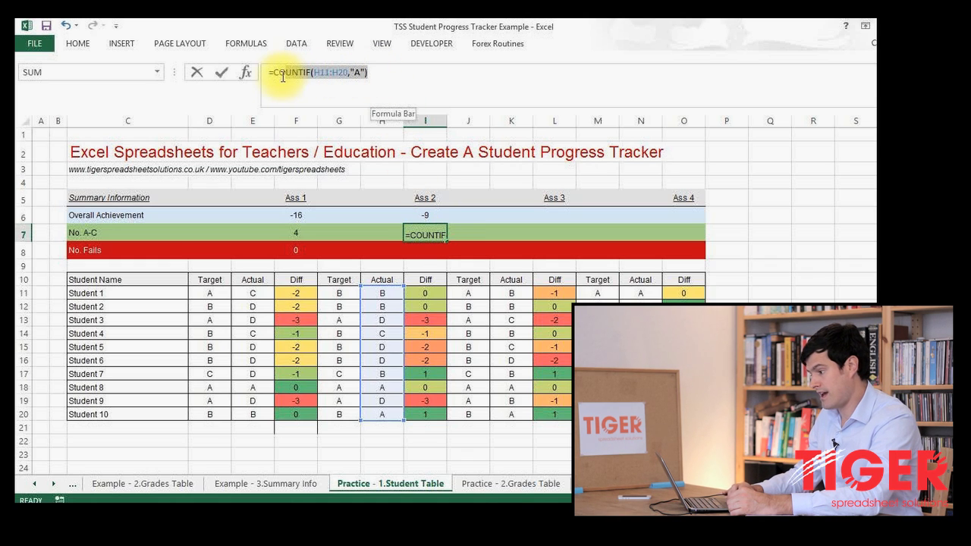
{"action": "left_click_drag", "start_coordinate": [282, 76], "coordinate": [273, 72]}
{"action": "key", "text": "ctrl+c"}
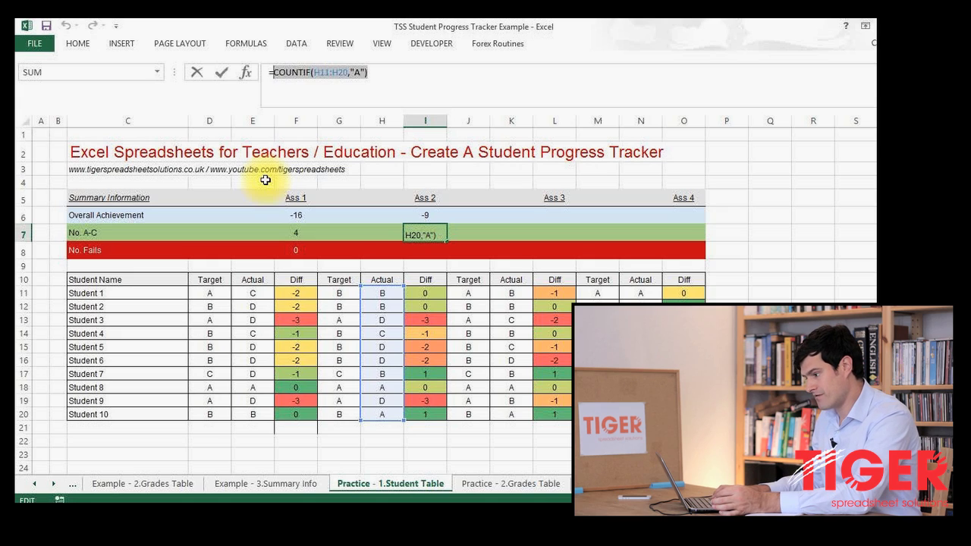
{"action": "key", "text": "Left"}
{"action": "key", "text": "Right"}
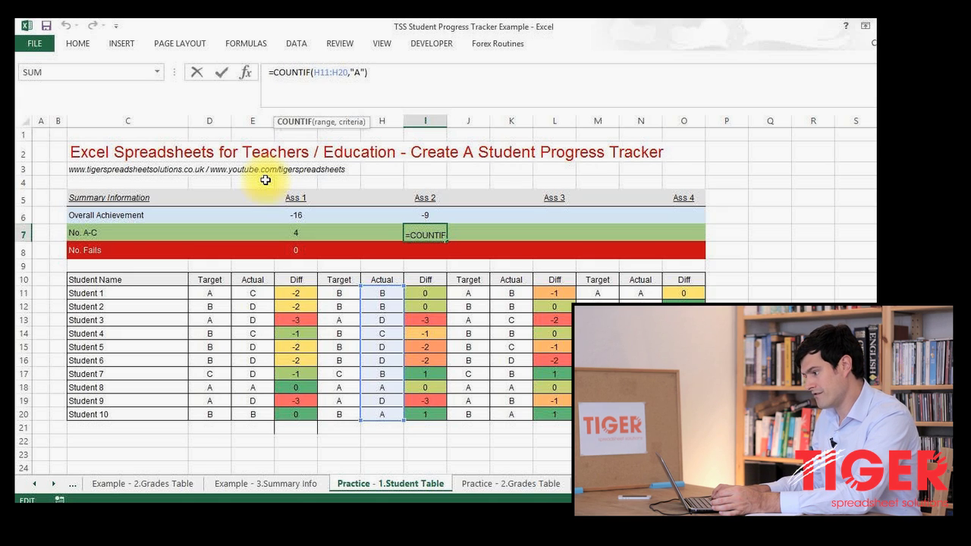
{"action": "key", "text": "Right"}
{"action": "key", "text": "Right"}
{"action": "key", "text": "Right"}
{"action": "key", "text": "Right"}
{"action": "key", "text": "Right"}
{"action": "key", "text": "Right"}
{"action": "key", "text": "Right"}
{"action": "key", "text": "Right"}
{"action": "key", "text": "Right"}
{"action": "key", "text": "Right"}
{"action": "key", "text": "Right"}
{"action": "key", "text": "Right"}
{"action": "key", "text": "Right"}
{"action": "key", "text": "Right"}
{"action": "key", "text": "Right"}
{"action": "key", "text": "Right"}
{"action": "key", "text": "Right"}
{"action": "key", "text": "Right"}
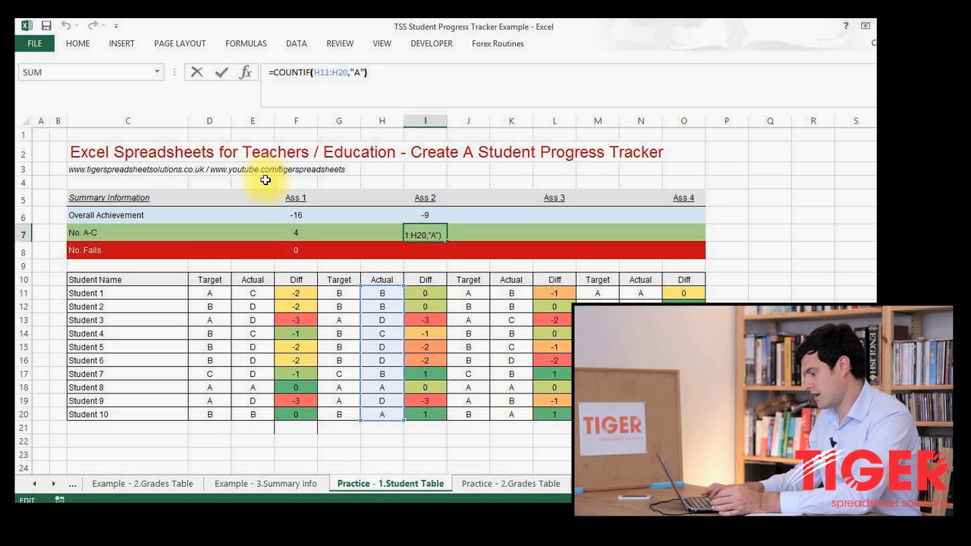
{"action": "type", "text": "+"}
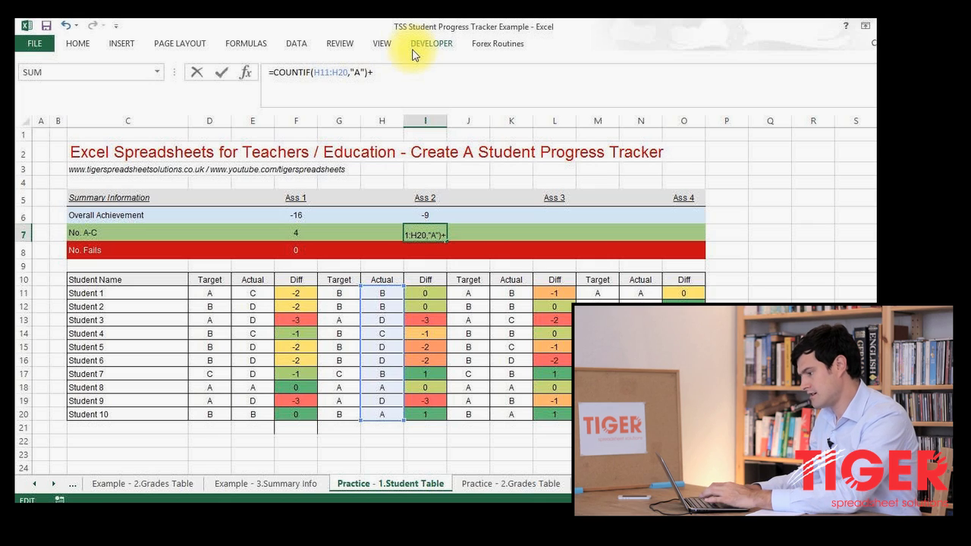
{"action": "key", "text": "ctrl+v"}
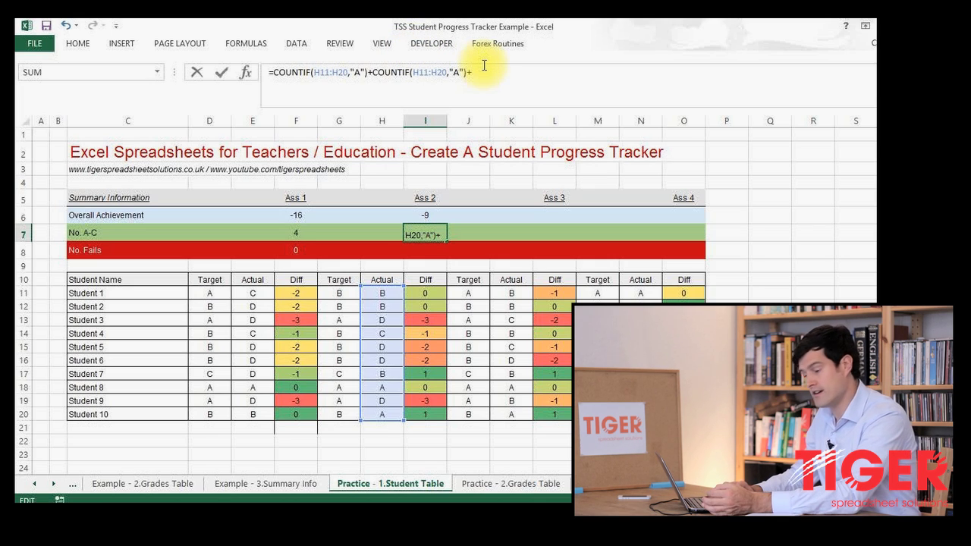
{"action": "key", "text": "ctrl+v"}
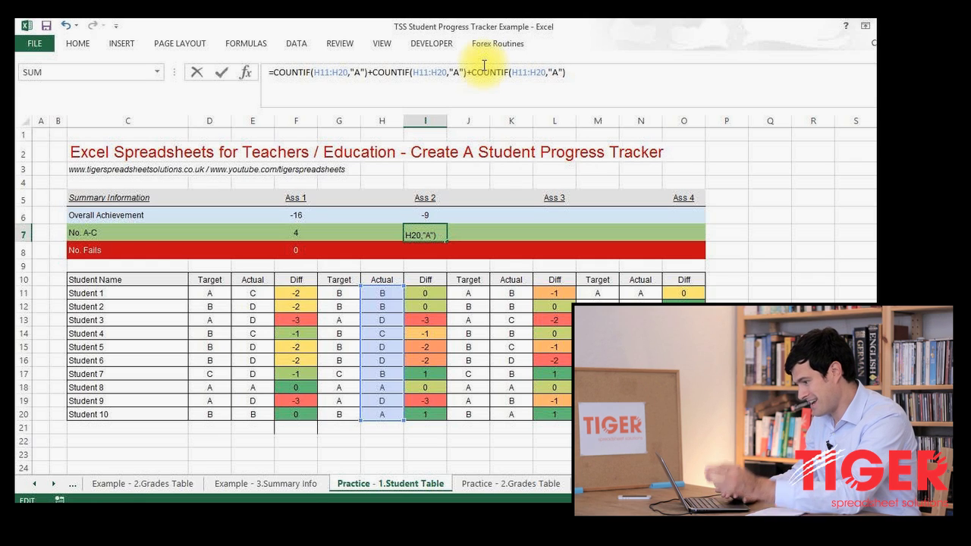
Change the second and third criteria to 'B' and 'C' and commit, giving 6.
{"action": "left_click", "coordinate": [460, 72]}
{"action": "key", "text": "BackSpace"}
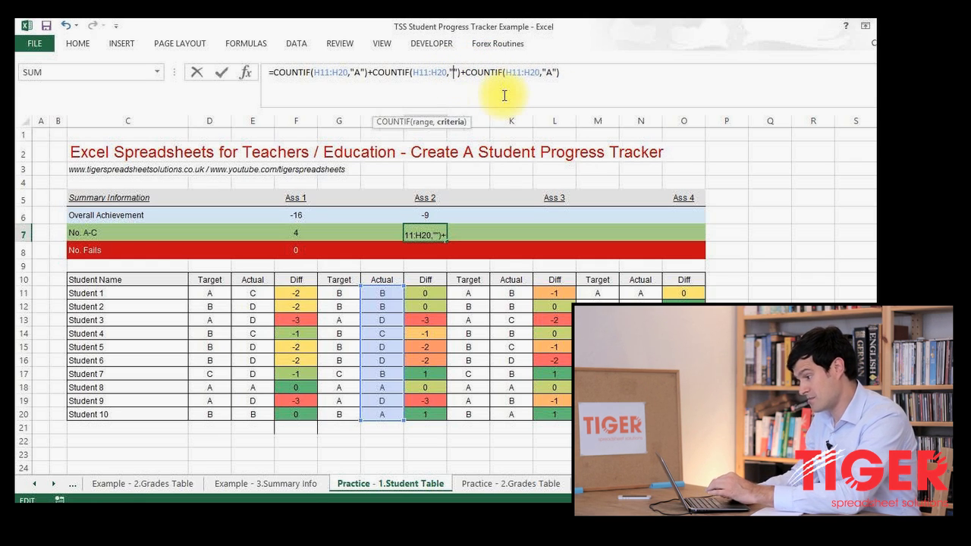
{"action": "type", "text": "B"}
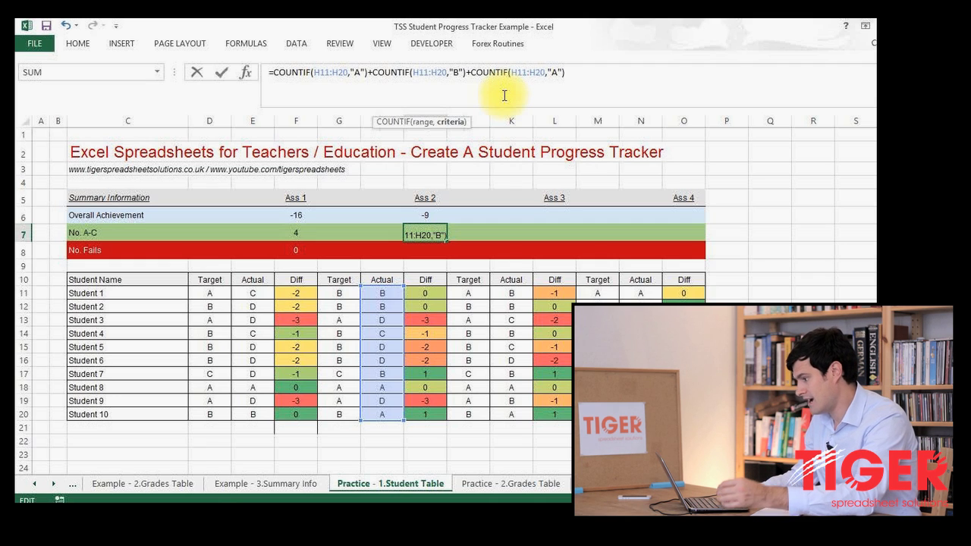
{"action": "left_click", "coordinate": [557, 73]}
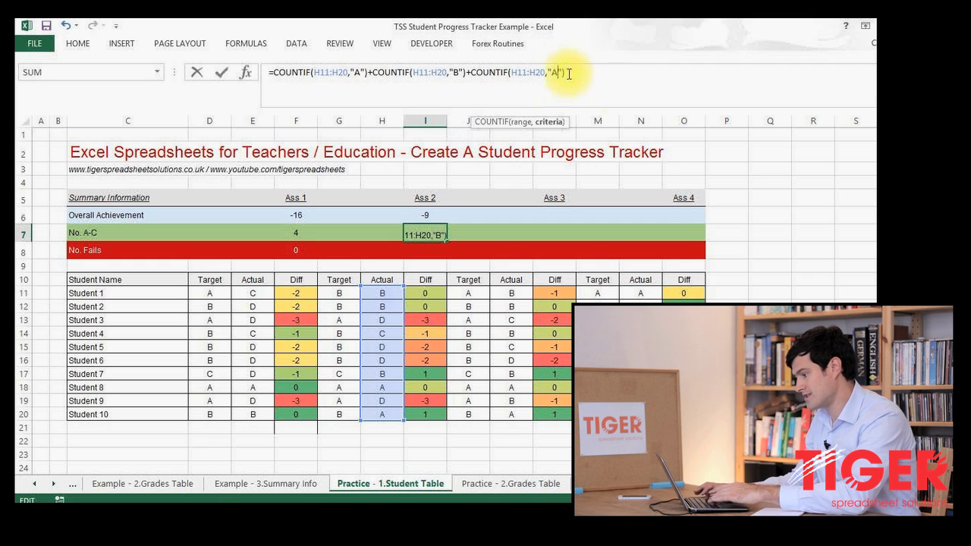
{"action": "key", "text": "BackSpace"}
{"action": "type", "text": "C"}
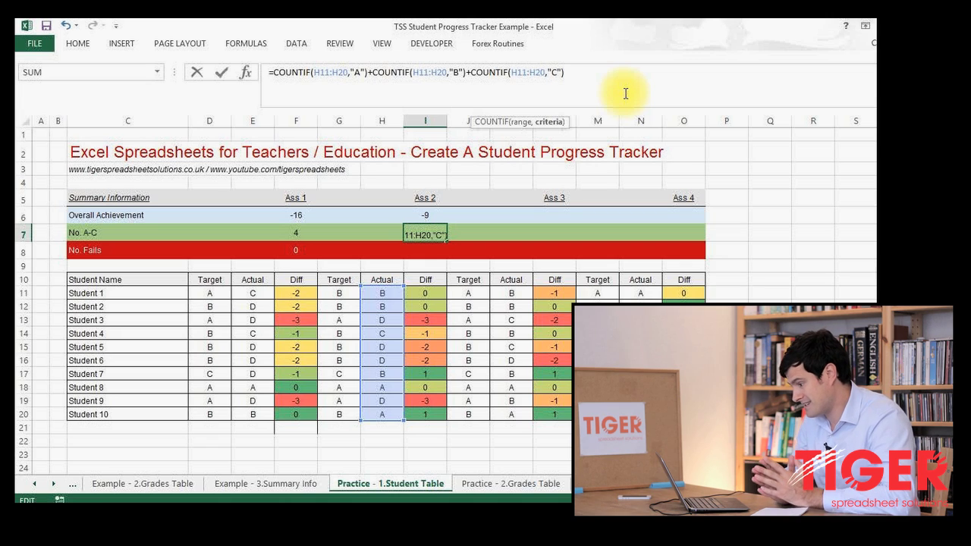
{"action": "type", "text": "\""}
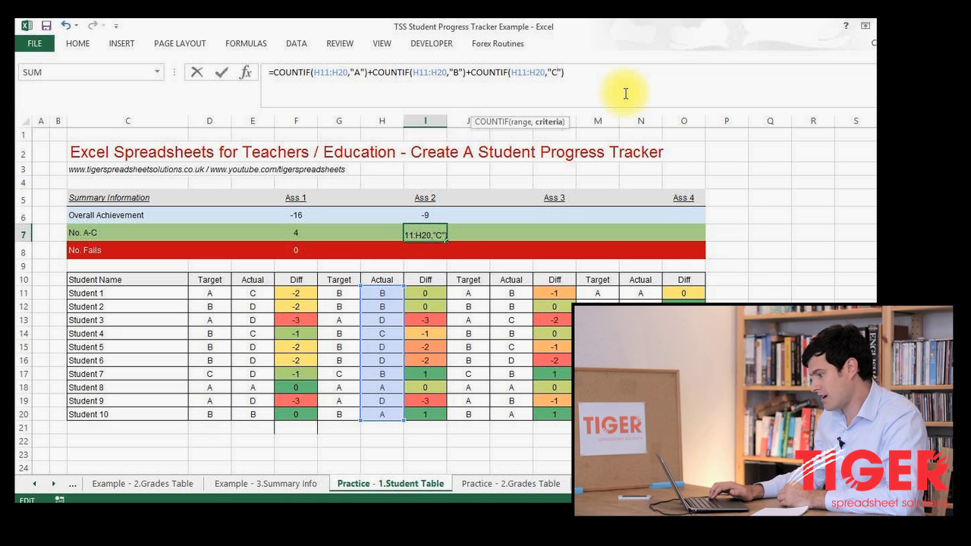
{"action": "key", "text": "Return"}
{"action": "key", "text": "Up"}
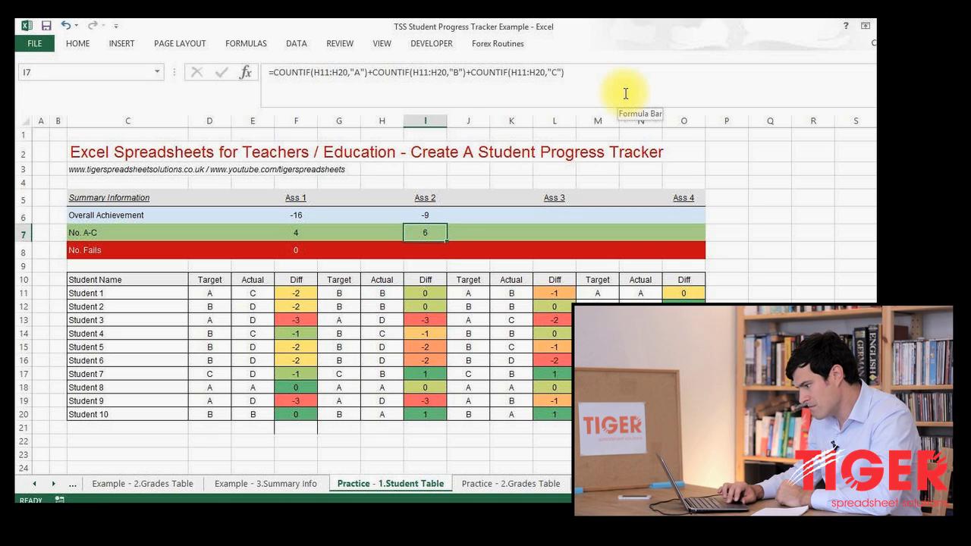